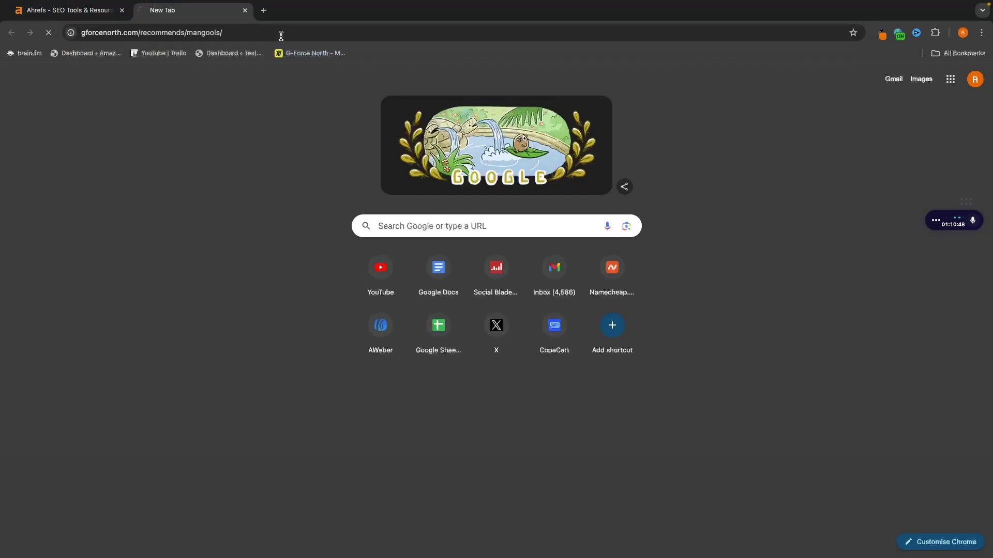
Load the gforcenorth.com Mangools recommendation link to reach the Plans & Pricing page.
{"action": "key", "text": "Return"}
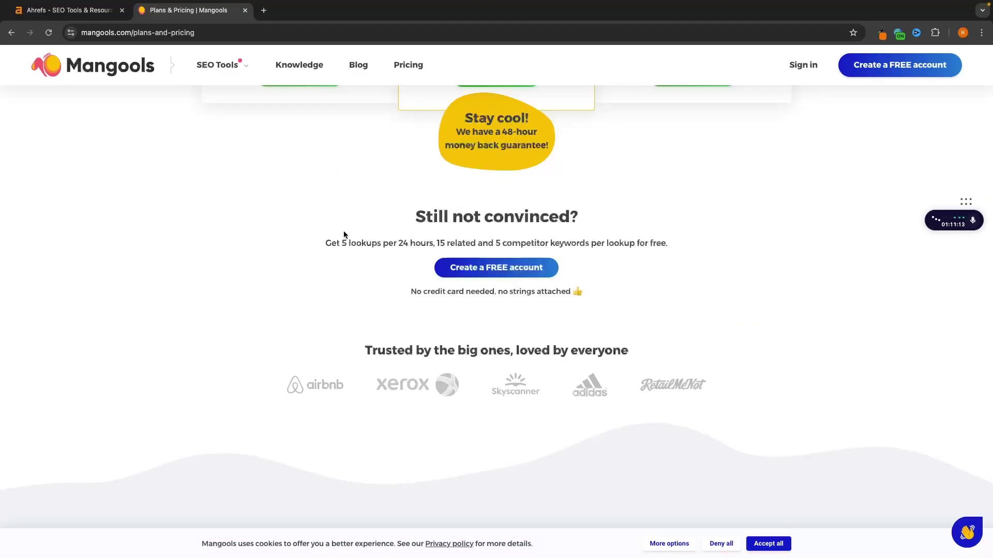
Highlight the free-account lookup limits text on the pricing page, then clear the highlight.
{"action": "left_click_drag", "start_coordinate": [324, 241], "coordinate": [708, 255]}
{"action": "left_click", "coordinate": [517, 243]}
{"action": "left_click", "coordinate": [707, 254]}
{"action": "scroll", "coordinate": [708, 256], "scroll_direction": "up", "scroll_amount": 8}
{"action": "scroll", "coordinate": [713, 250], "scroll_direction": "up", "scroll_amount": 7}
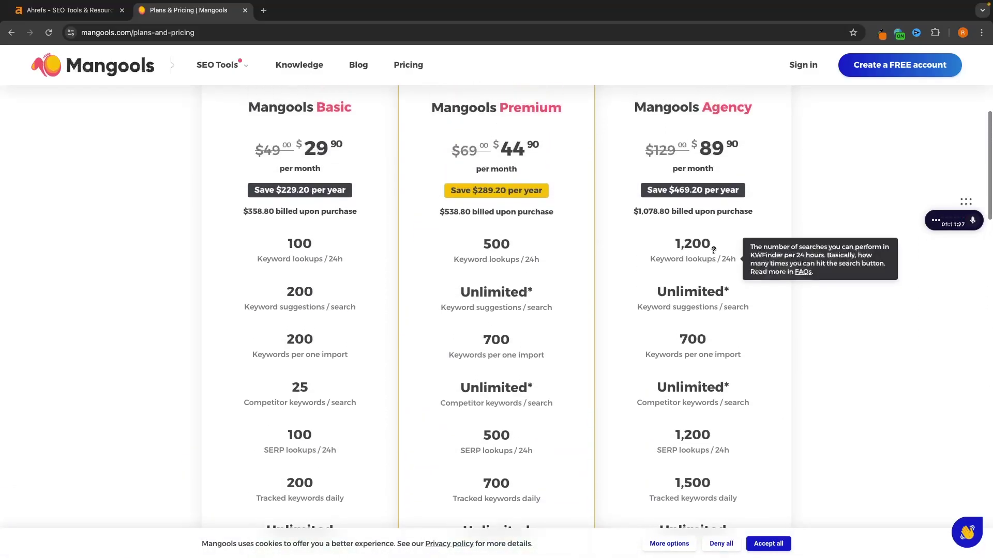
{"action": "scroll", "coordinate": [470, 164], "scroll_direction": "up", "scroll_amount": 2}
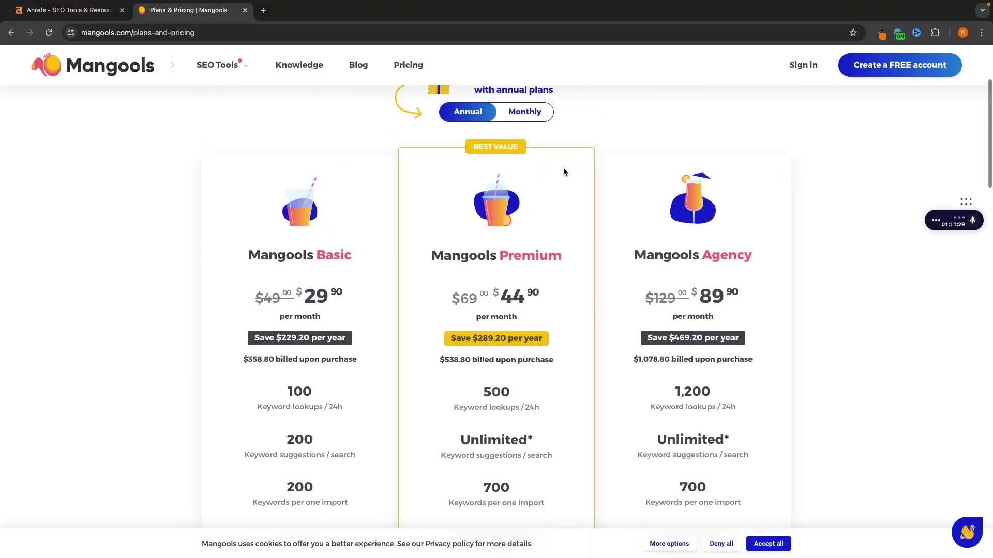
{"action": "scroll", "coordinate": [497, 298], "scroll_direction": "down", "scroll_amount": 1}
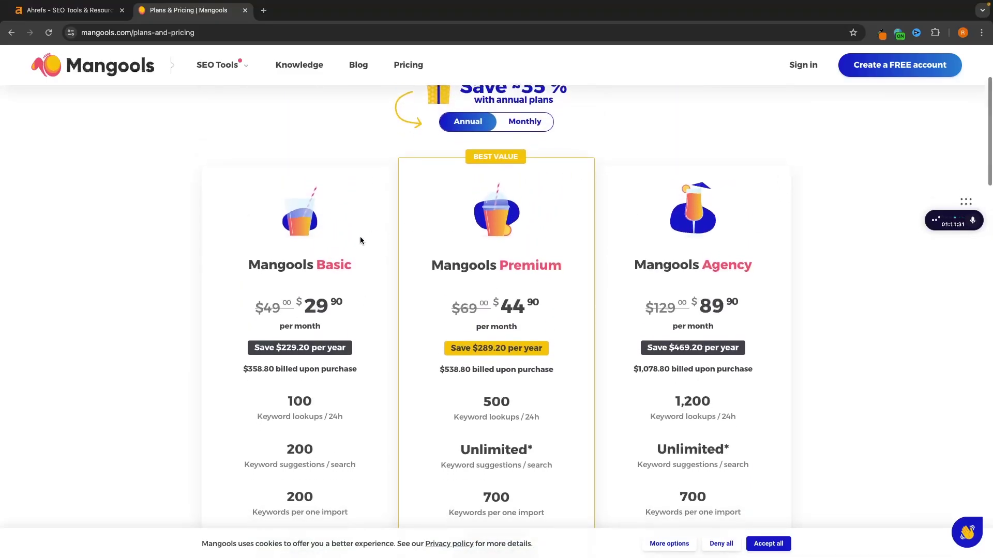
Compare monthly prices, then return to annual rates: Basic $29.90, Premium $44.90, Agency $89.90.
{"action": "left_click", "coordinate": [518, 123]}
{"action": "left_click", "coordinate": [476, 127]}
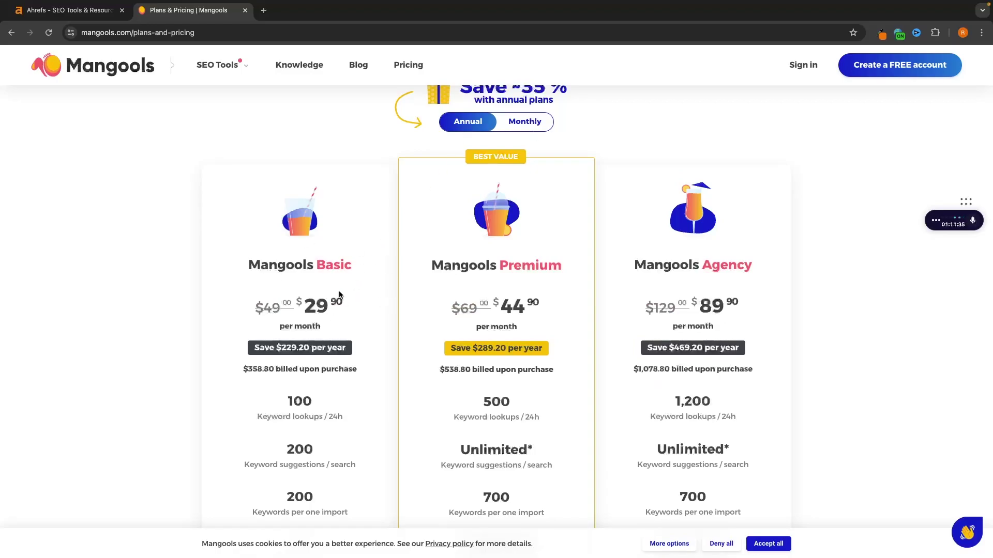
{"action": "scroll", "coordinate": [326, 290], "scroll_direction": "down", "scroll_amount": 20}
{"action": "scroll", "coordinate": [325, 316], "scroll_direction": "up", "scroll_amount": 6}
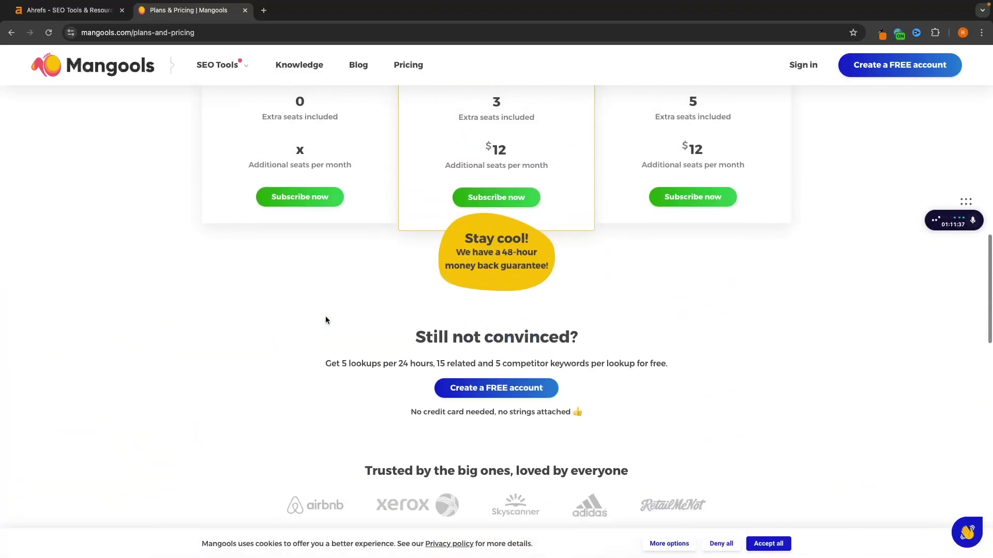
{"action": "scroll", "coordinate": [326, 320], "scroll_direction": "down", "scroll_amount": 1}
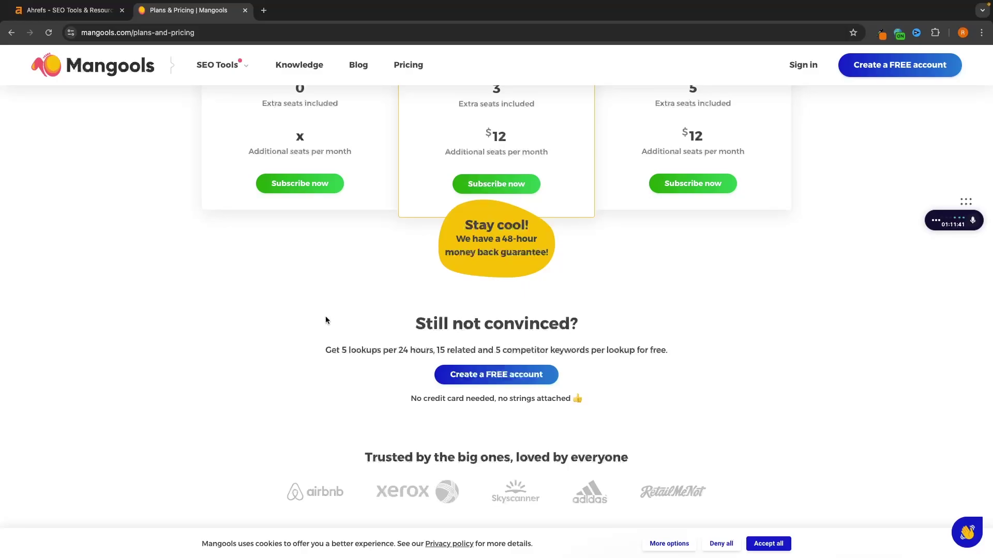
{"action": "scroll", "coordinate": [378, 308], "scroll_direction": "up", "scroll_amount": 10}
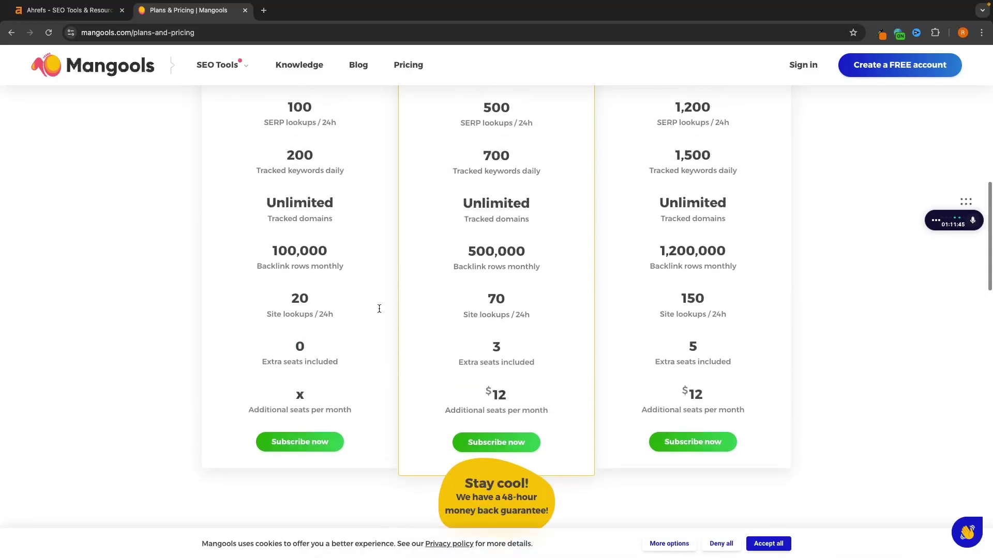
{"action": "scroll", "coordinate": [428, 227], "scroll_direction": "up", "scroll_amount": 5}
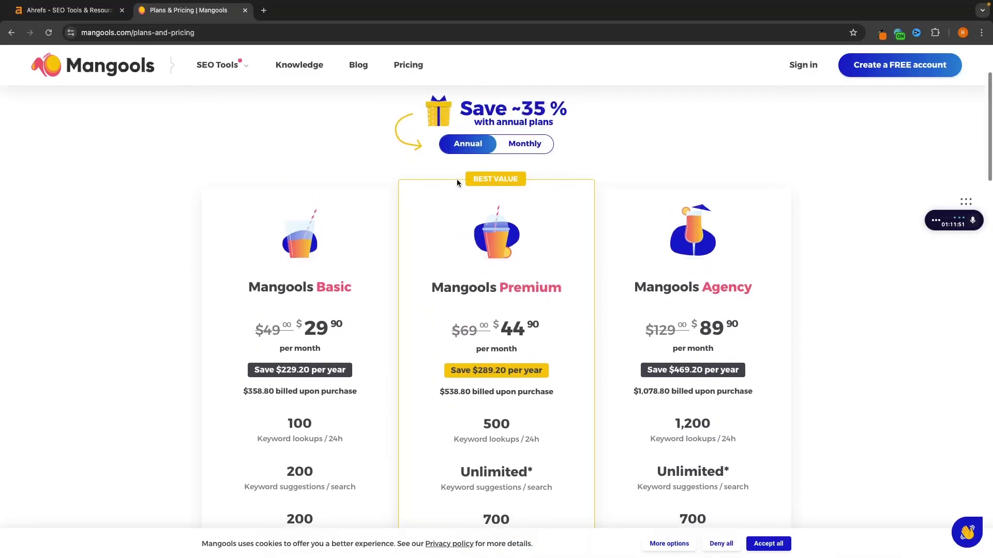
{"action": "scroll", "coordinate": [457, 172], "scroll_direction": "down", "scroll_amount": 5}
{"action": "scroll", "coordinate": [456, 172], "scroll_direction": "down", "scroll_amount": 2}
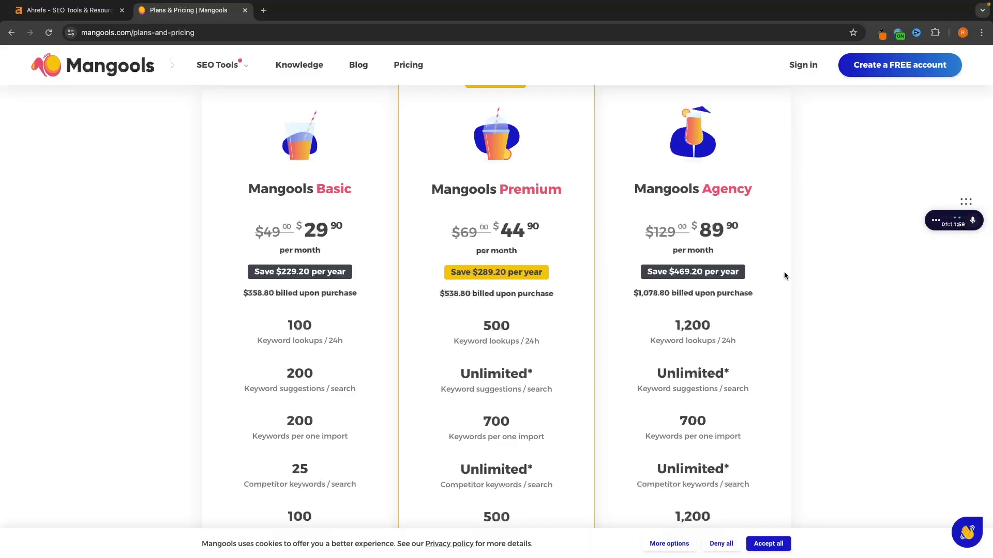
{"action": "scroll", "coordinate": [293, 253], "scroll_direction": "down", "scroll_amount": 3}
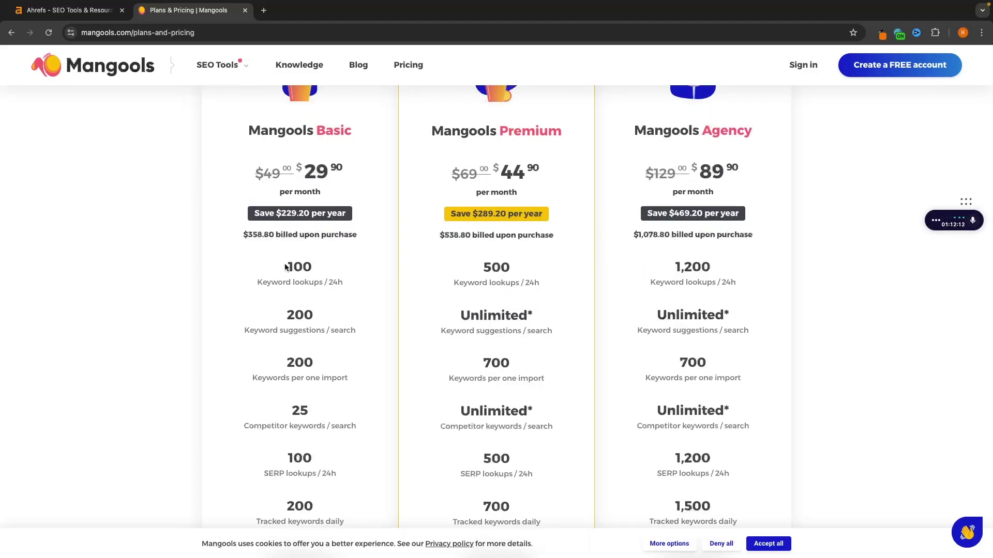
{"action": "mouse_move", "coordinate": [303, 277]}
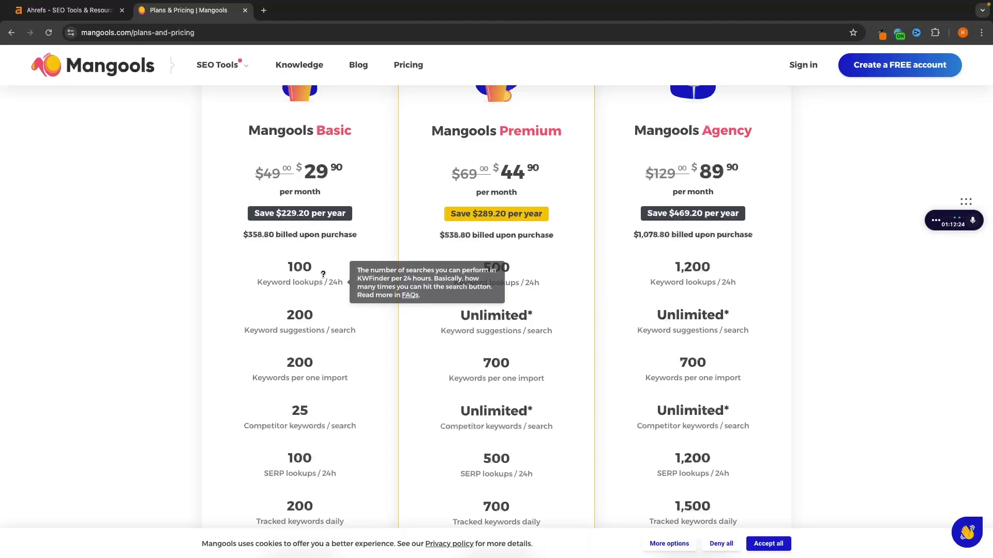
{"action": "scroll", "coordinate": [358, 277], "scroll_direction": "down", "scroll_amount": 1}
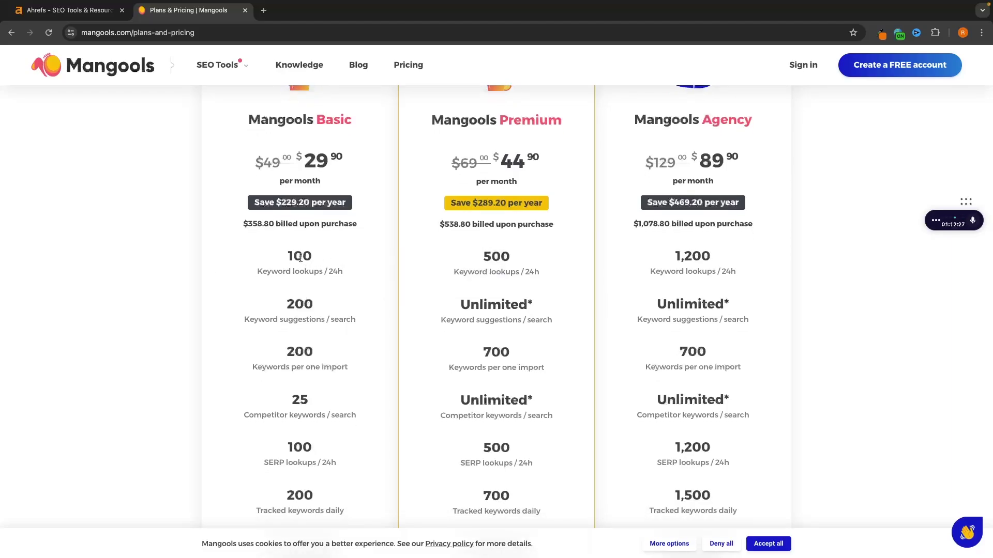
{"action": "mouse_move", "coordinate": [355, 279]}
{"action": "scroll", "coordinate": [350, 308], "scroll_direction": "down", "scroll_amount": 3}
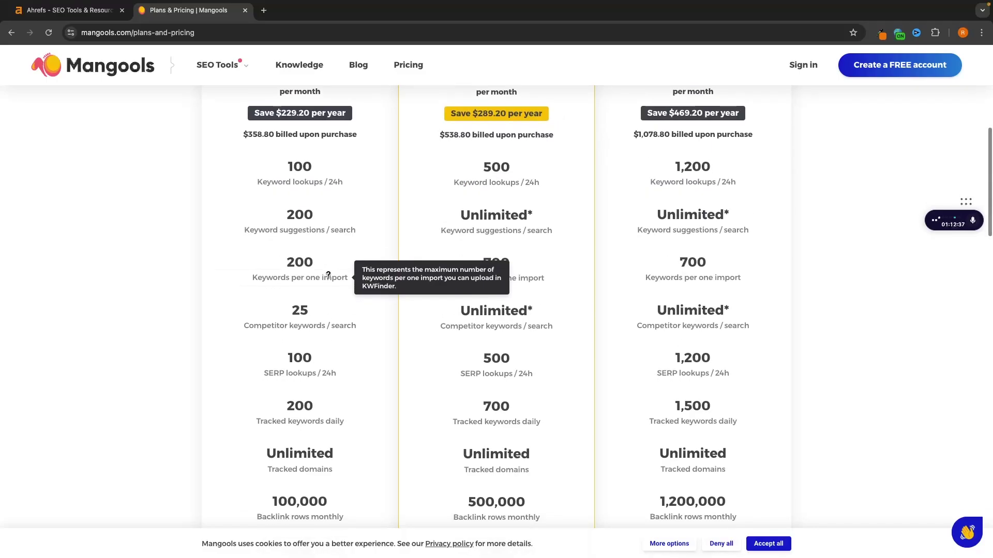
{"action": "scroll", "coordinate": [320, 269], "scroll_direction": "down", "scroll_amount": 8}
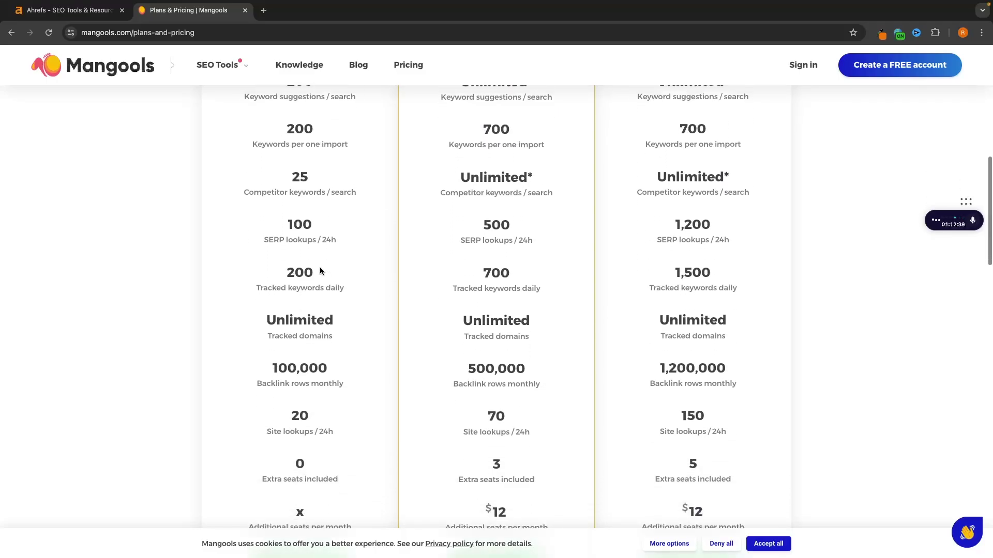
{"action": "scroll", "coordinate": [438, 284], "scroll_direction": "down", "scroll_amount": 4}
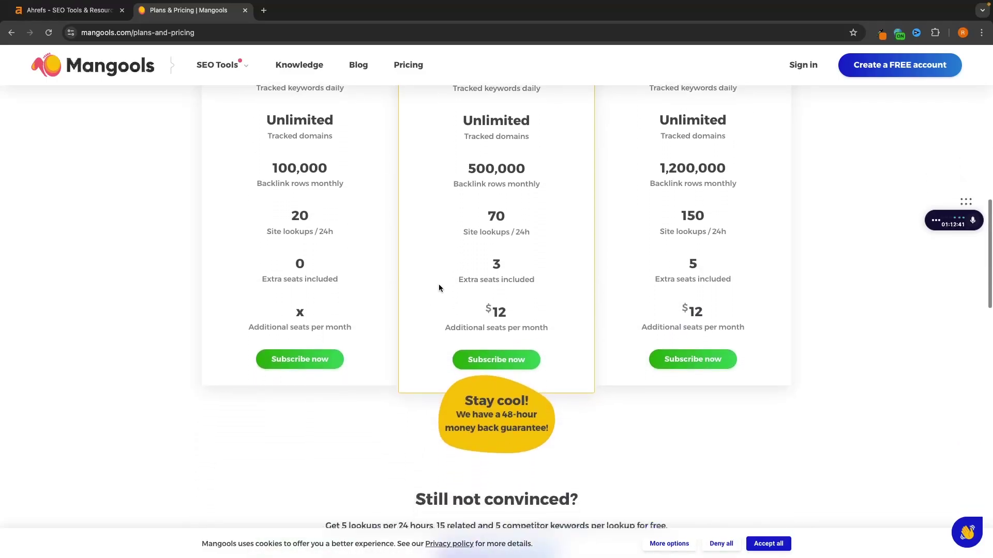
{"action": "scroll", "coordinate": [438, 284], "scroll_direction": "up", "scroll_amount": 3}
{"action": "scroll", "coordinate": [438, 284], "scroll_direction": "down", "scroll_amount": 1}
{"action": "scroll", "coordinate": [438, 284], "scroll_direction": "up", "scroll_amount": 15}
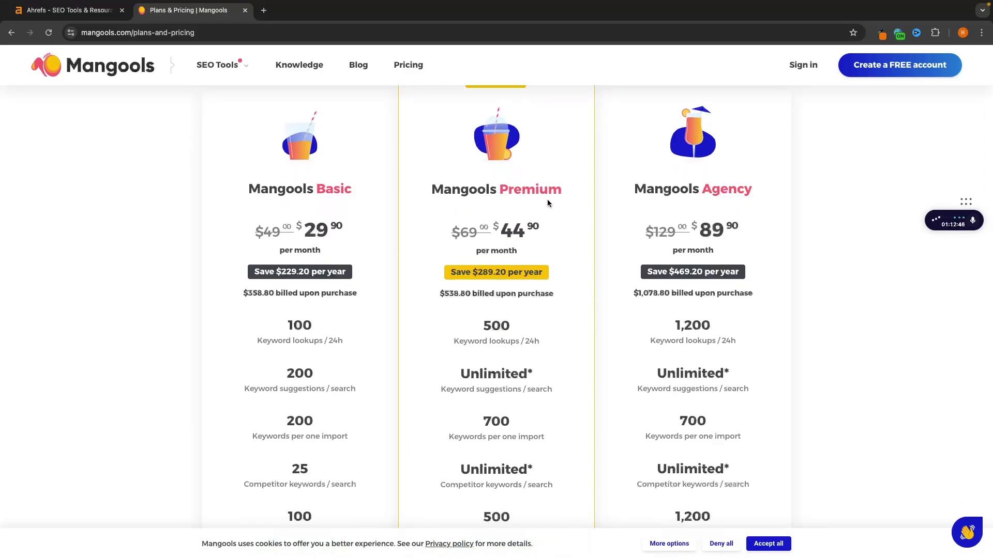
{"action": "scroll", "coordinate": [427, 240], "scroll_direction": "down", "scroll_amount": 3}
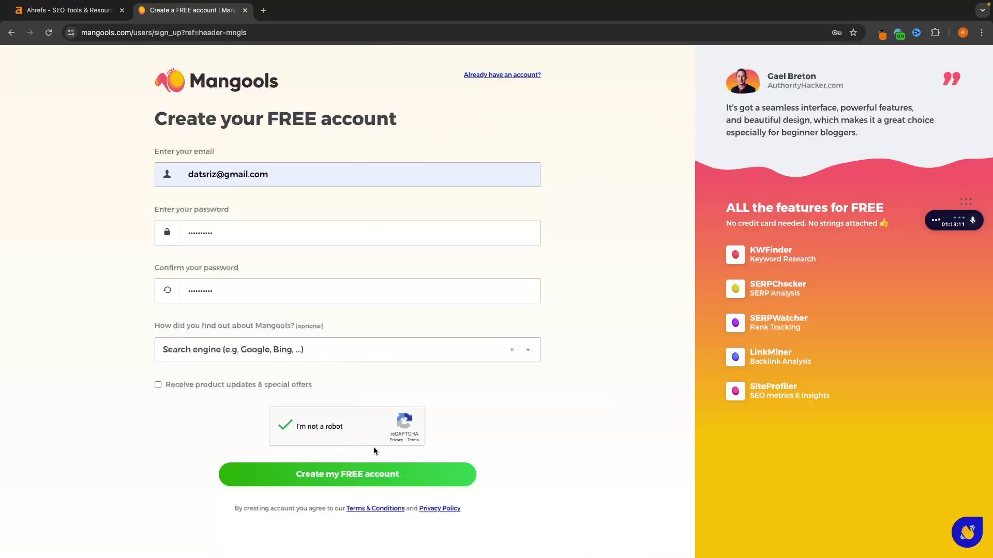
Submit the free account sign-up and review the 59-minute Early Bird 10% discount offer.
{"action": "left_click", "coordinate": [372, 476]}
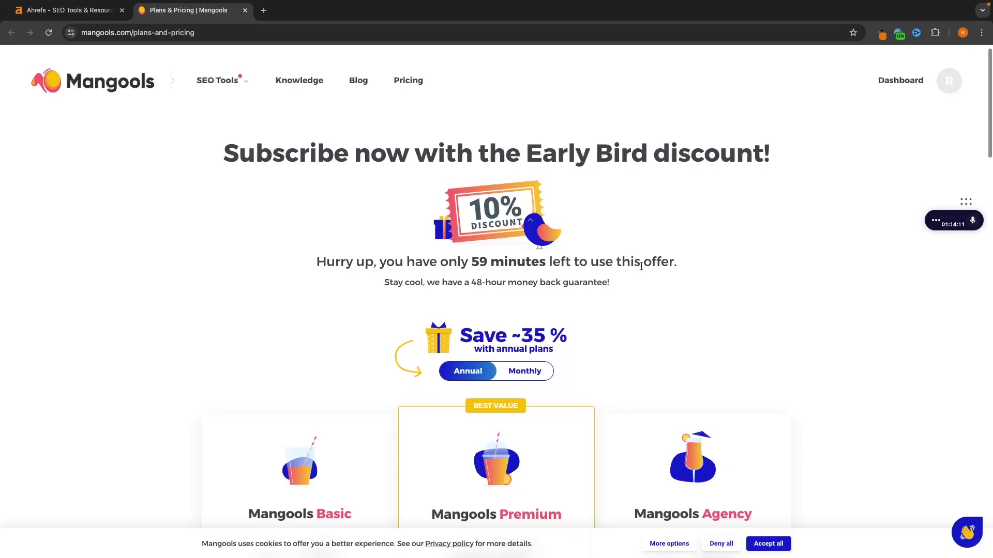
{"action": "scroll", "coordinate": [640, 269], "scroll_direction": "down", "scroll_amount": 5}
{"action": "scroll", "coordinate": [641, 270], "scroll_direction": "up", "scroll_amount": 5}
{"action": "scroll", "coordinate": [640, 269], "scroll_direction": "up", "scroll_amount": 1}
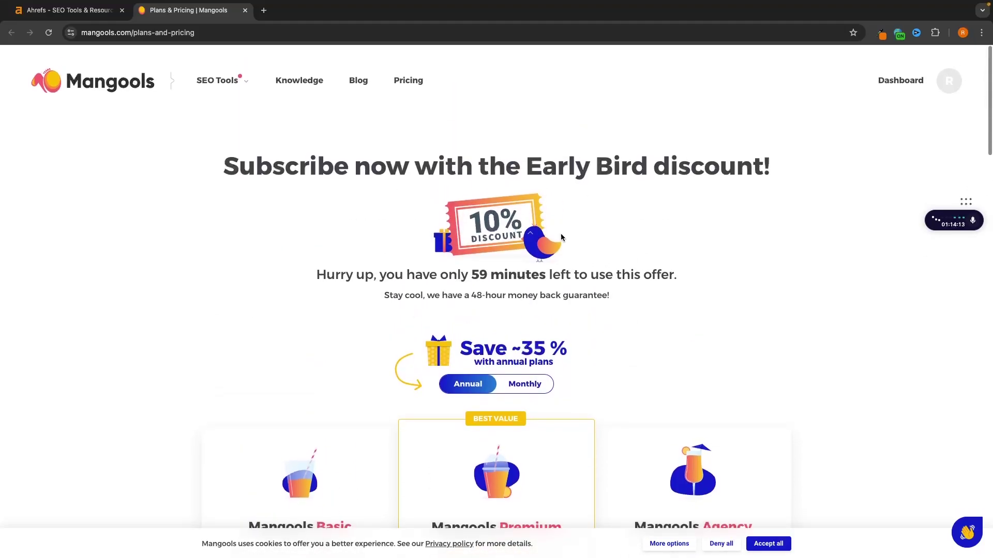
{"action": "left_click_drag", "start_coordinate": [326, 274], "coordinate": [730, 274]}
{"action": "left_click", "coordinate": [730, 274]}
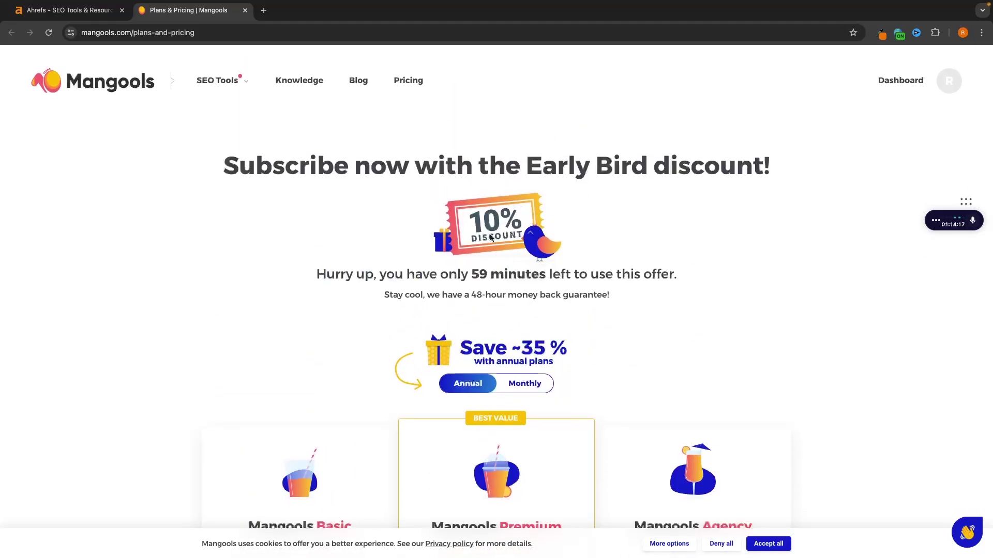
Go from the Mangools homepage to the KWFinder keyword research tool.
{"action": "left_click", "coordinate": [134, 82]}
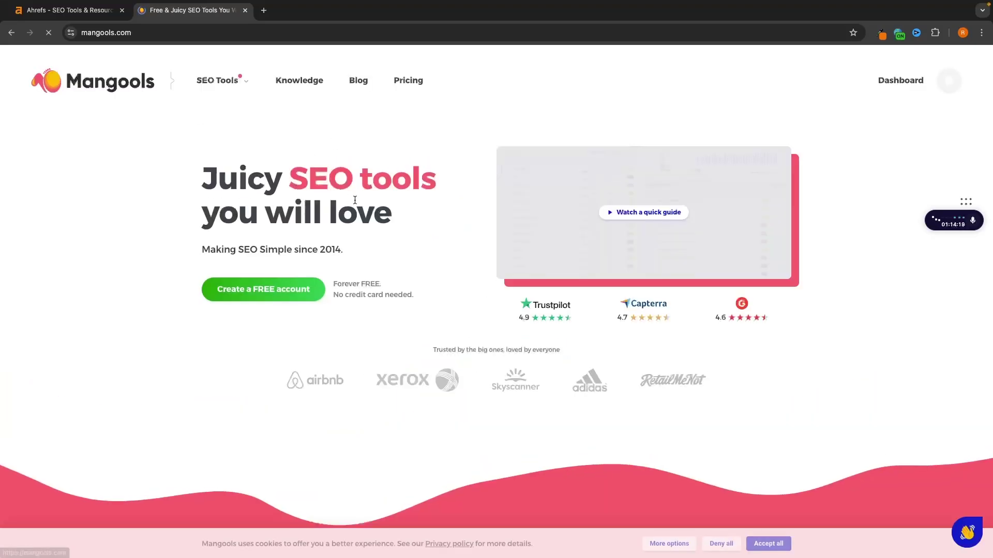
{"action": "mouse_move", "coordinate": [239, 82]}
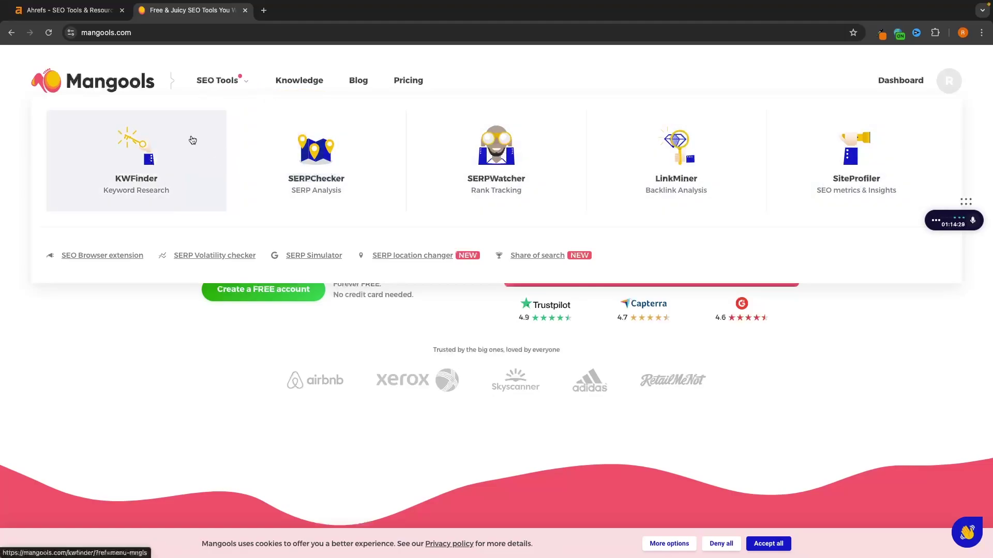
{"action": "left_click", "coordinate": [140, 159]}
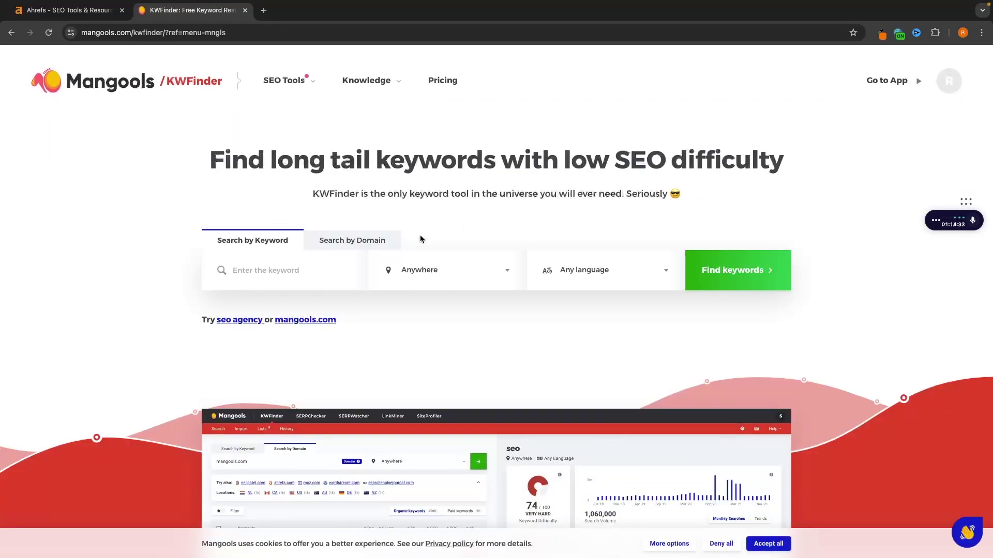
Search the keyword 'coffee' with location United States and language English.
{"action": "left_click", "coordinate": [329, 258]}
{"action": "type", "text": "coffee"}
{"action": "left_click", "coordinate": [418, 284]}
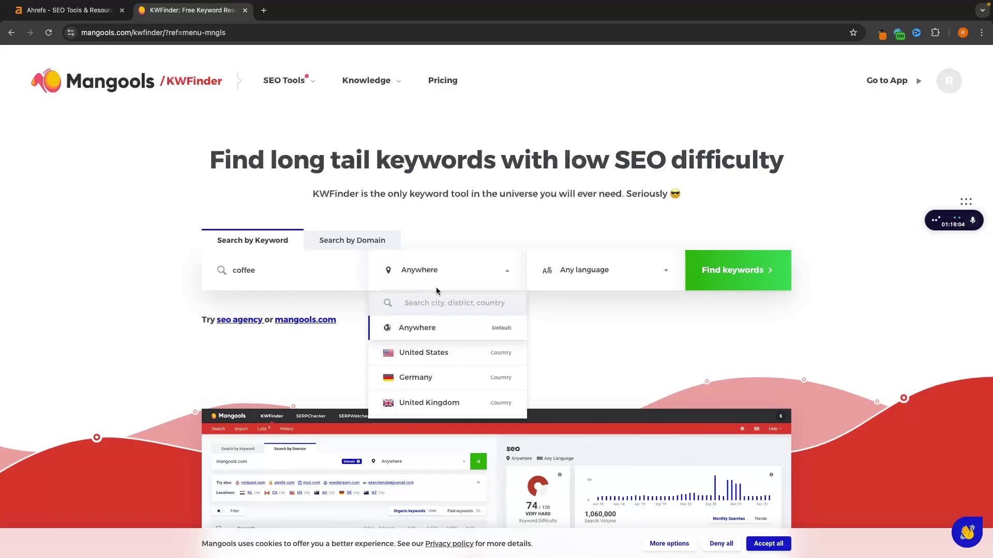
{"action": "left_click", "coordinate": [420, 352]}
{"action": "left_click", "coordinate": [600, 284]}
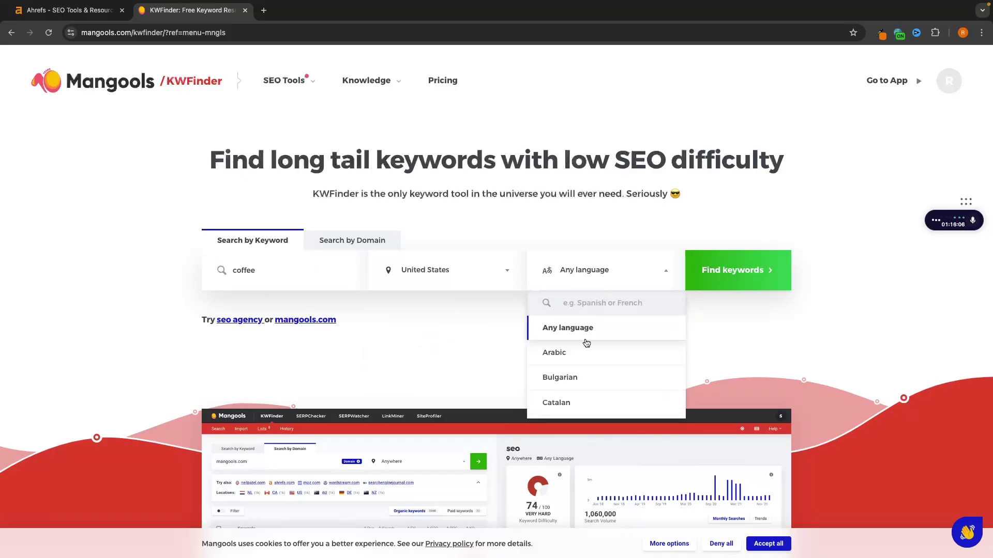
{"action": "type", "text": "en"}
{"action": "left_click", "coordinate": [589, 327]}
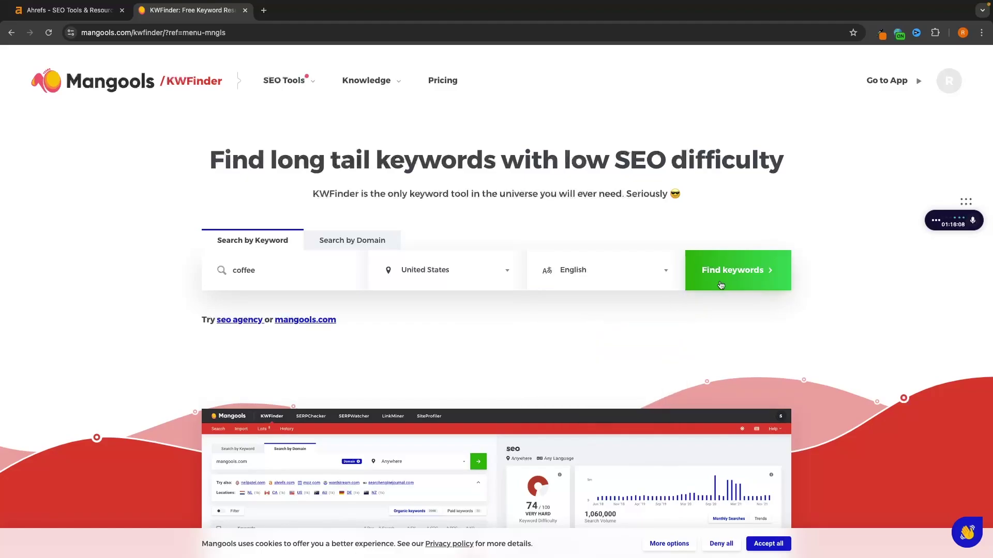
{"action": "left_click", "coordinate": [731, 275]}
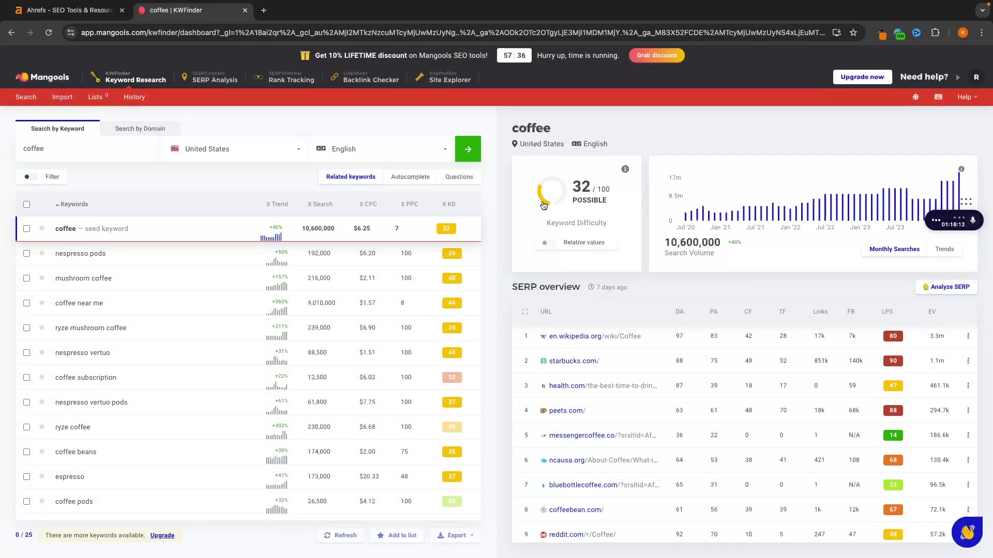
Review the related coffee keywords (difficulty 32) and turn on keyword result filtering.
{"action": "scroll", "coordinate": [124, 268], "scroll_direction": "down", "scroll_amount": 3}
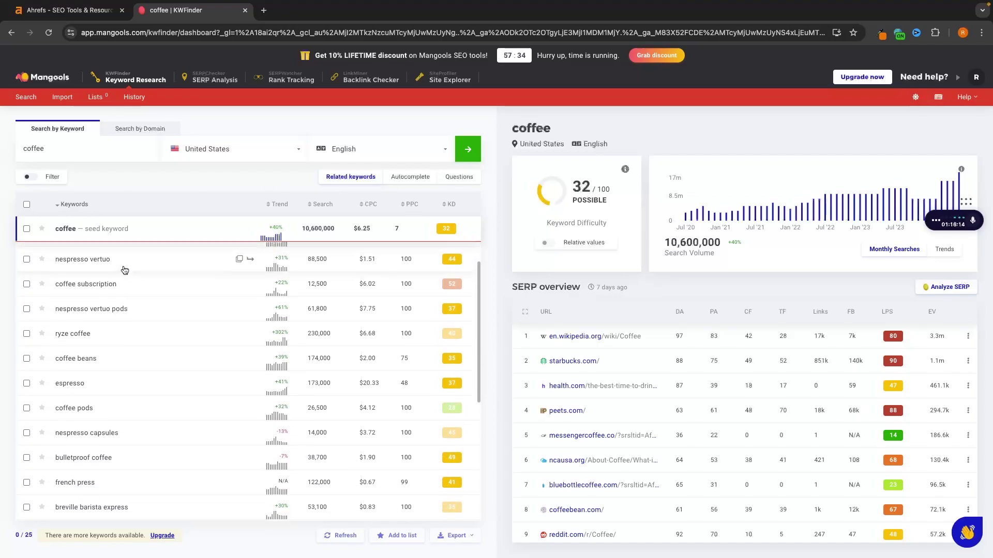
{"action": "scroll", "coordinate": [124, 269], "scroll_direction": "up", "scroll_amount": 3}
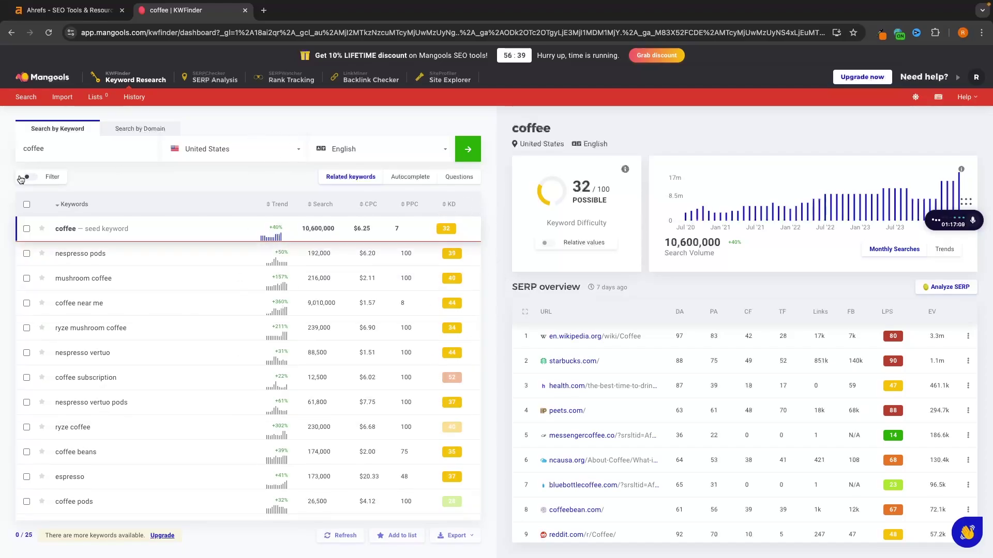
{"action": "left_click", "coordinate": [22, 178]}
Show the Autocomplete keyword suggestions for coffee and scroll through the list.
{"action": "left_click", "coordinate": [405, 176]}
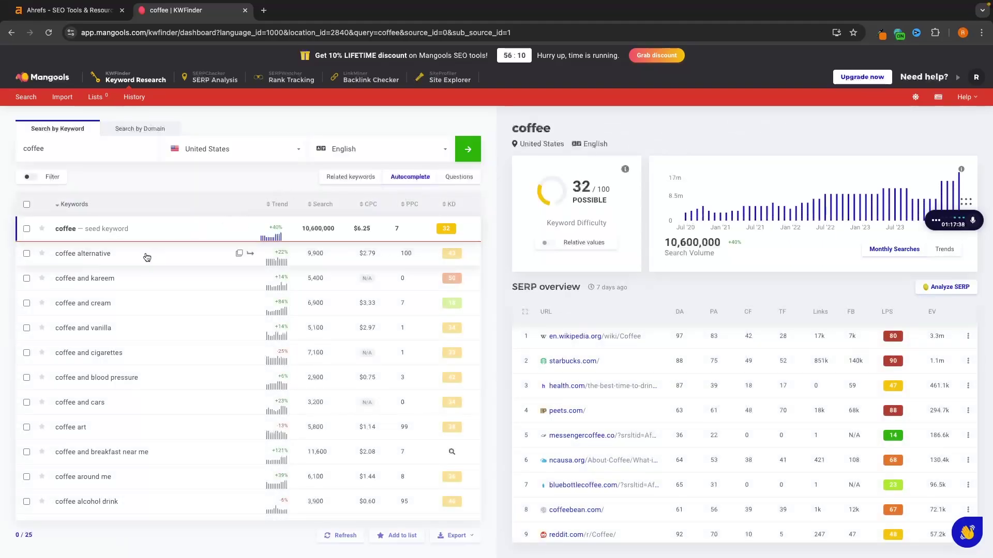
{"action": "scroll", "coordinate": [148, 257], "scroll_direction": "down", "scroll_amount": 2}
{"action": "scroll", "coordinate": [149, 299], "scroll_direction": "up", "scroll_amount": 1}
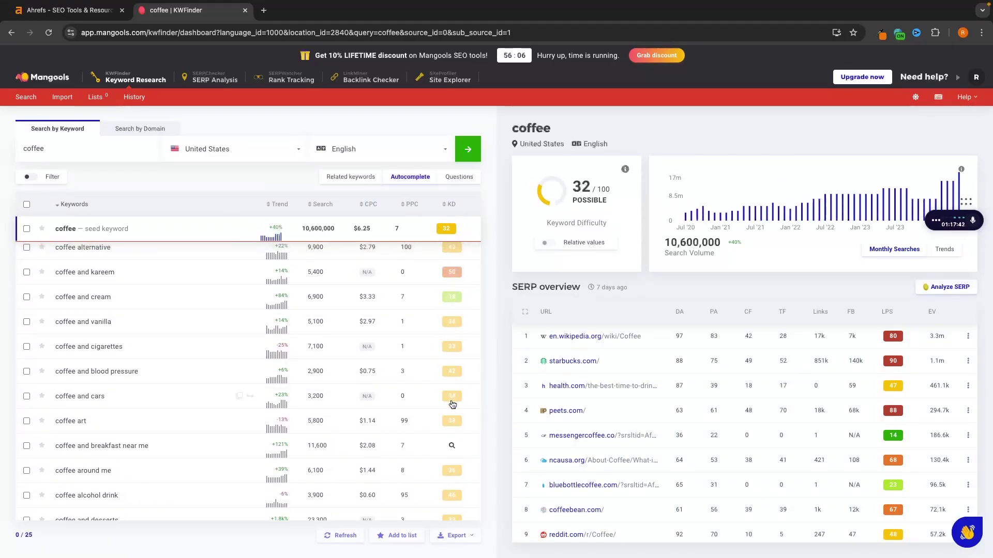
{"action": "scroll", "coordinate": [336, 320], "scroll_direction": "up", "scroll_amount": 1}
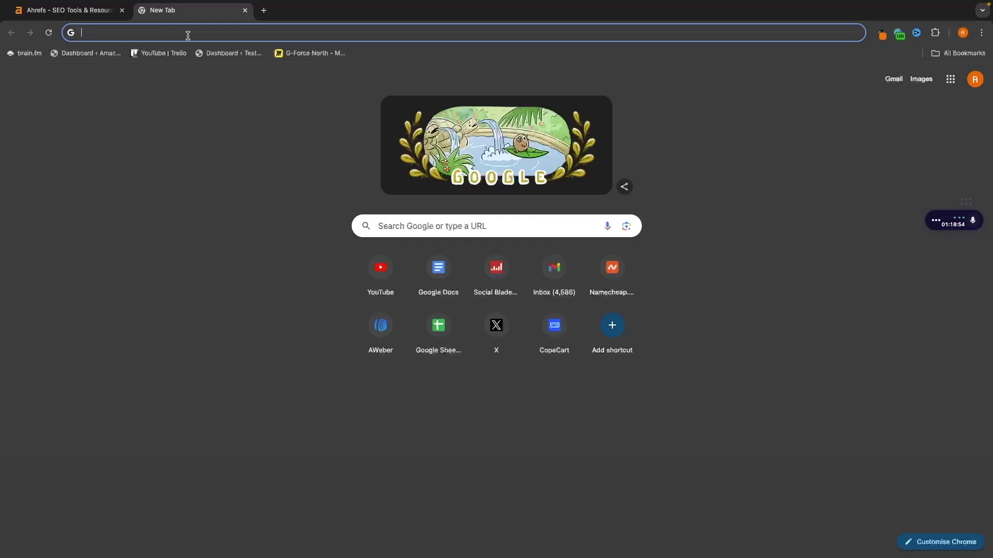
Open the Ahrefs Plans & pricing page from the 'ah' address-bar suggestion.
{"action": "type", "text": "ahr"}
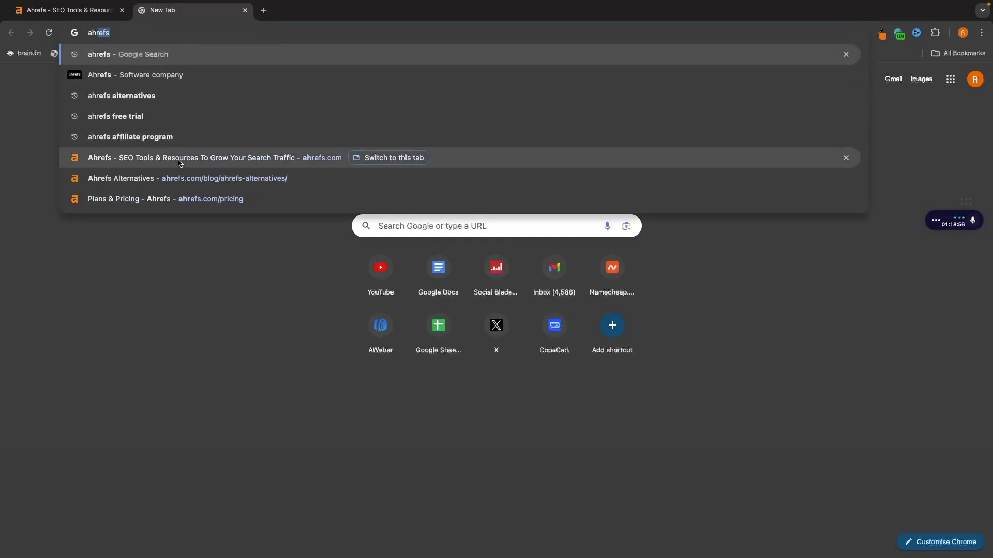
{"action": "left_click", "coordinate": [172, 199]}
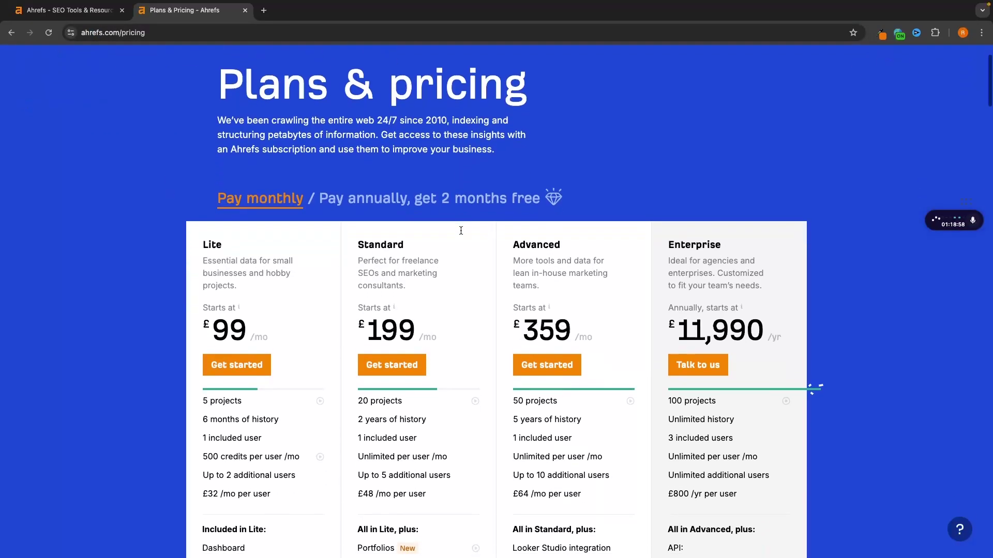
{"action": "scroll", "coordinate": [460, 230], "scroll_direction": "down", "scroll_amount": 2}
Alternate between Ahrefs and Semrush pricing, ending on Semrush: Pro $139.95, Guru $249.95, Business $499.95.
{"action": "key", "text": "ctrl+Right"}
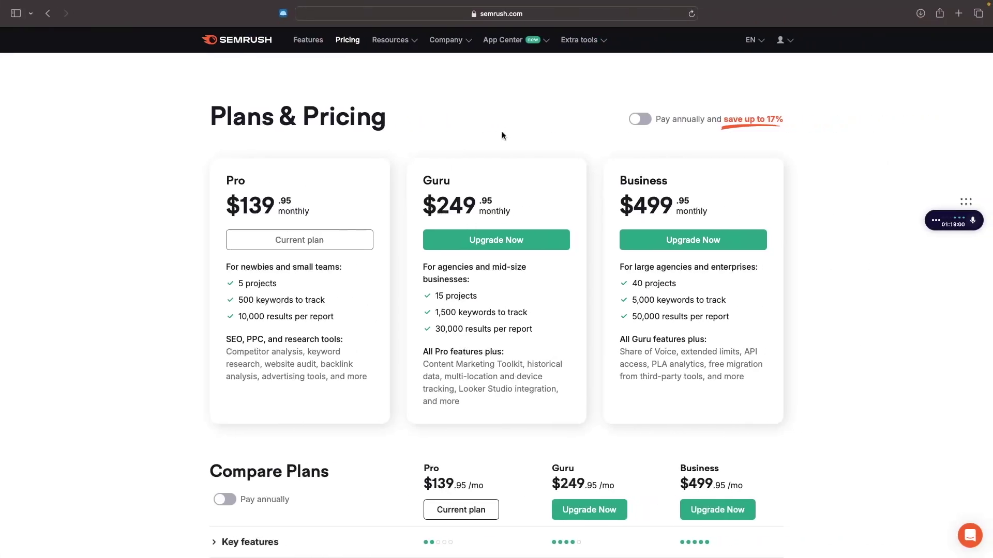
{"action": "key", "text": "ctrl+Left"}
{"action": "scroll", "coordinate": [255, 191], "scroll_direction": "down", "scroll_amount": 2}
{"action": "mouse_move", "coordinate": [255, 191]}
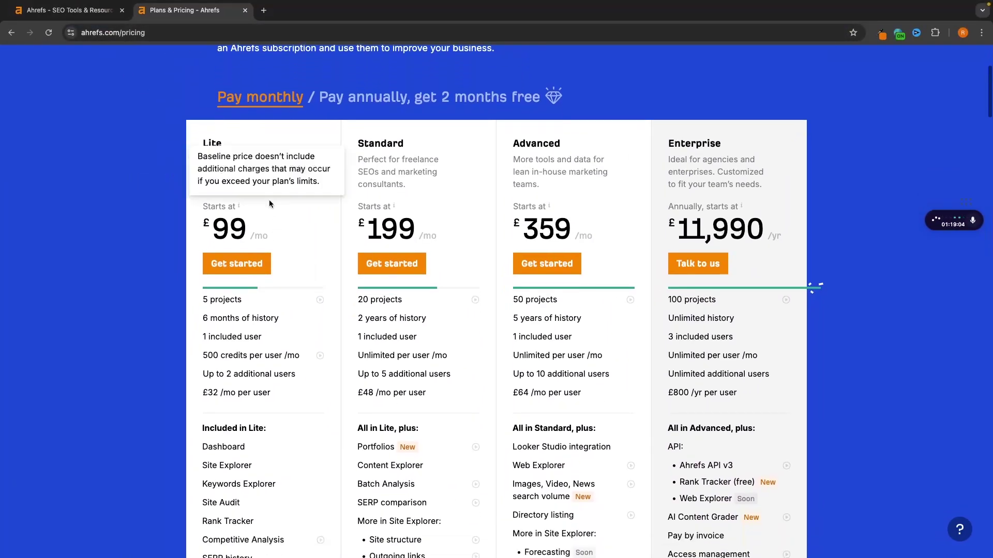
{"action": "scroll", "coordinate": [290, 243], "scroll_direction": "down", "scroll_amount": 1}
{"action": "mouse_move", "coordinate": [192, 335]}
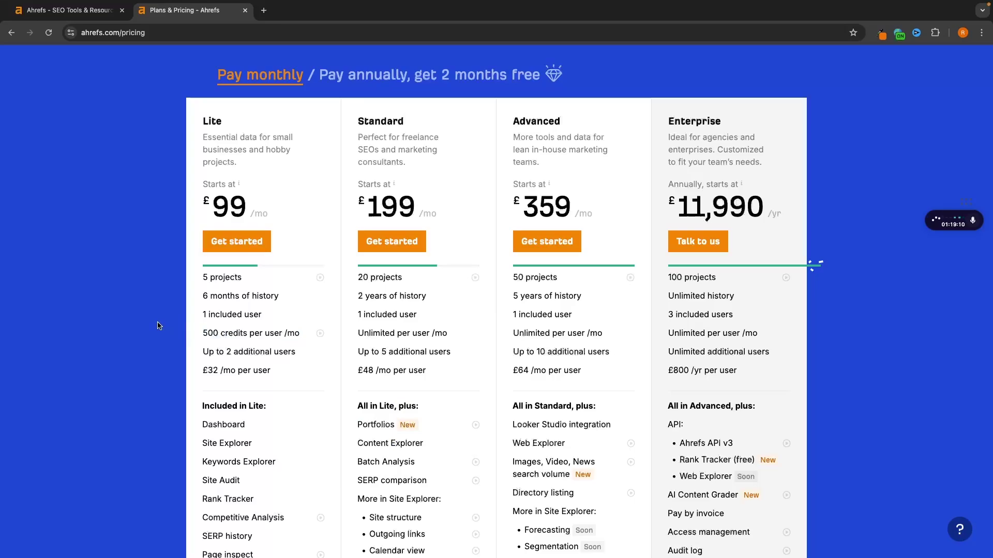
{"action": "mouse_move", "coordinate": [194, 308]}
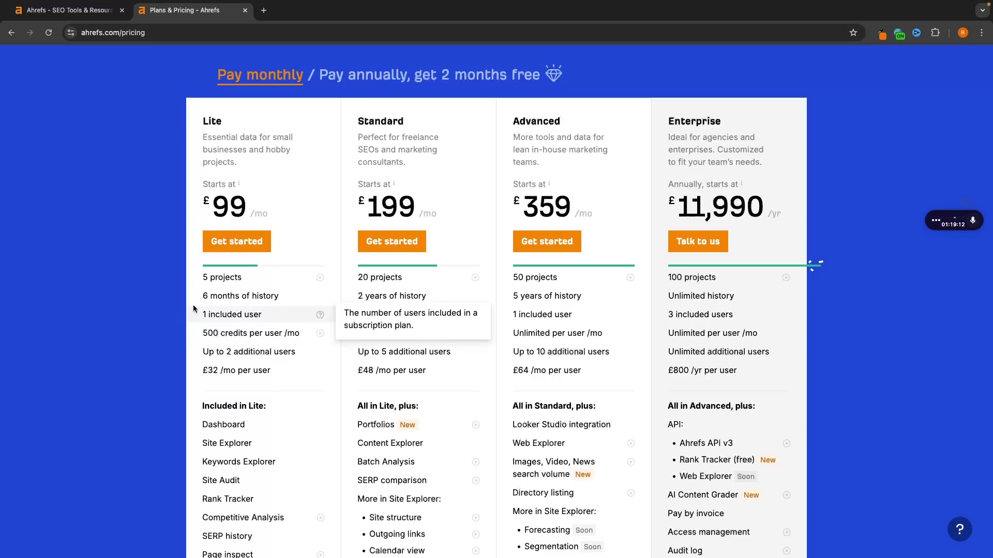
{"action": "key", "text": "ctrl+Right"}
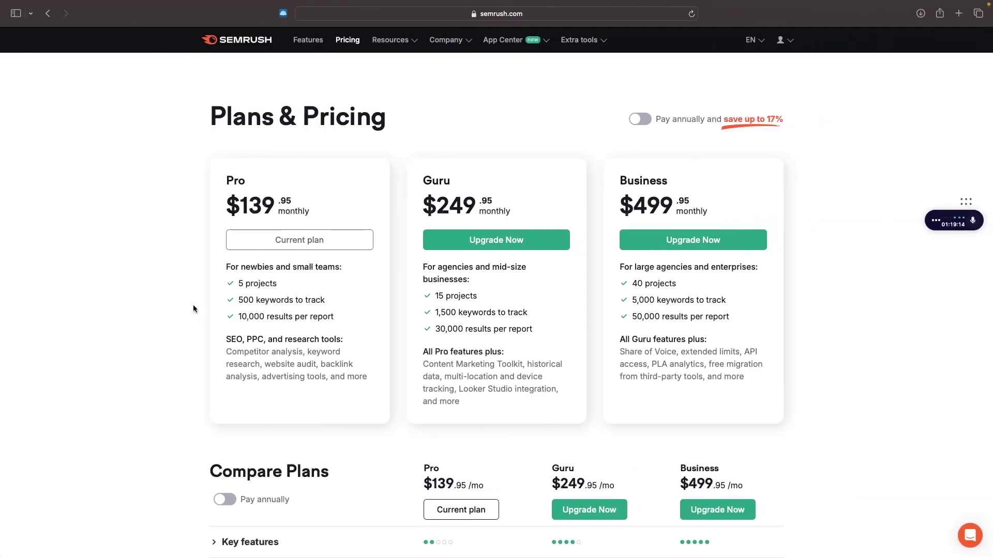
{"action": "key", "text": "ctrl+Left"}
{"action": "key", "text": "ctrl+Right"}
{"action": "key", "text": "ctrl+Left"}
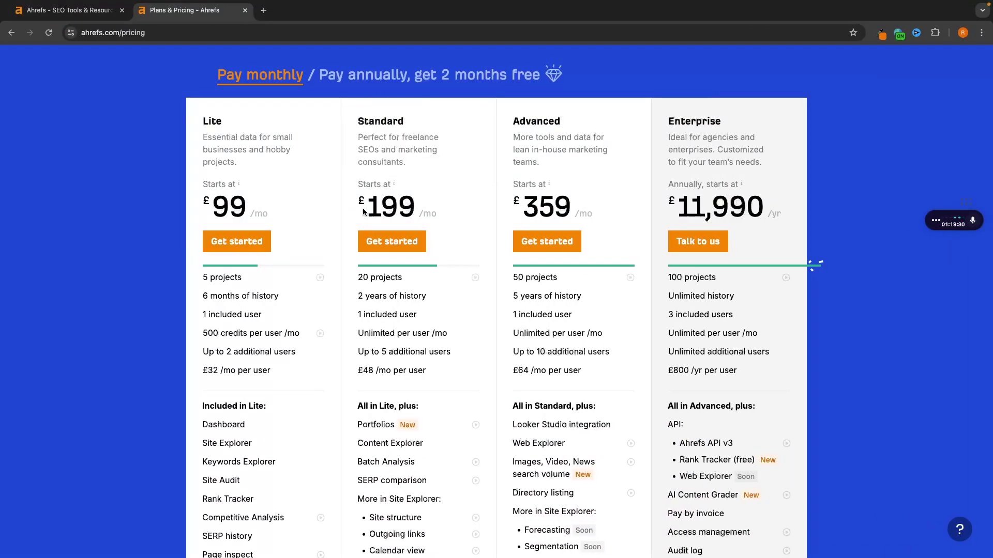
{"action": "key", "text": "ctrl+Right"}
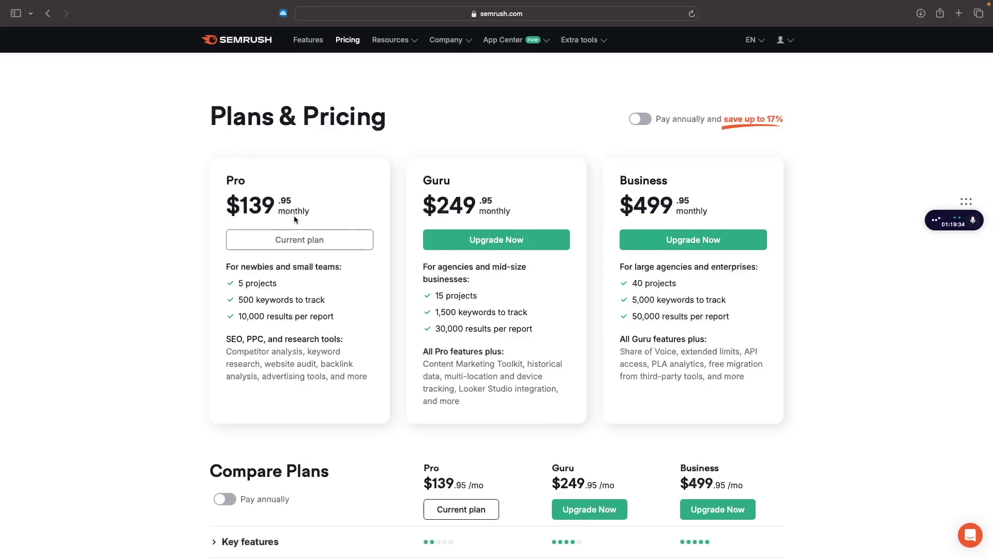
{"action": "key", "text": "ctrl+Left"}
{"action": "key", "text": "ctrl+Right"}
Highlight the Pro $139.95 price, load the Semrush link in a new tab, and return to pricing.
{"action": "left_click_drag", "start_coordinate": [215, 198], "coordinate": [334, 210]}
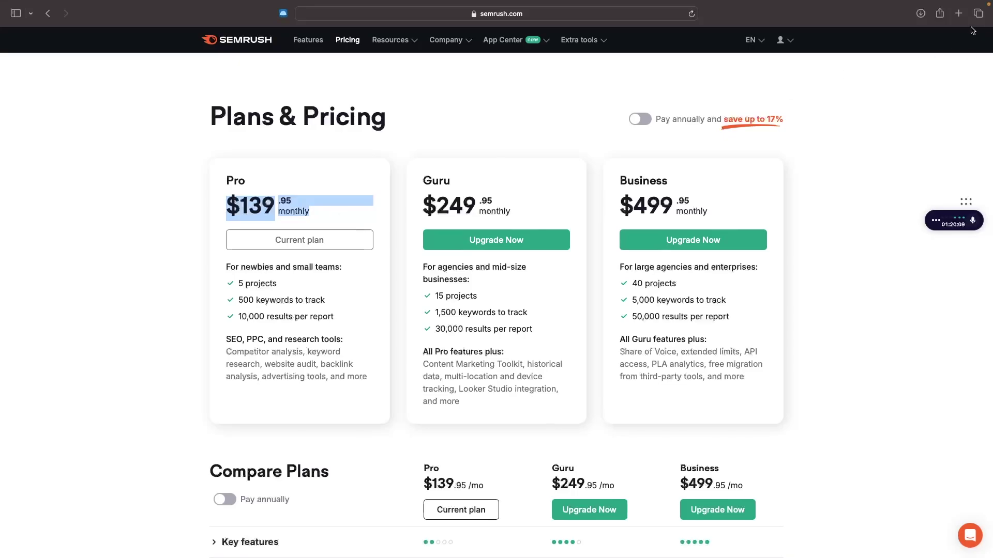
{"action": "left_click", "coordinate": [959, 16]}
{"action": "type", "text": "https://gforcenorth.com/recommends/semrush/"}
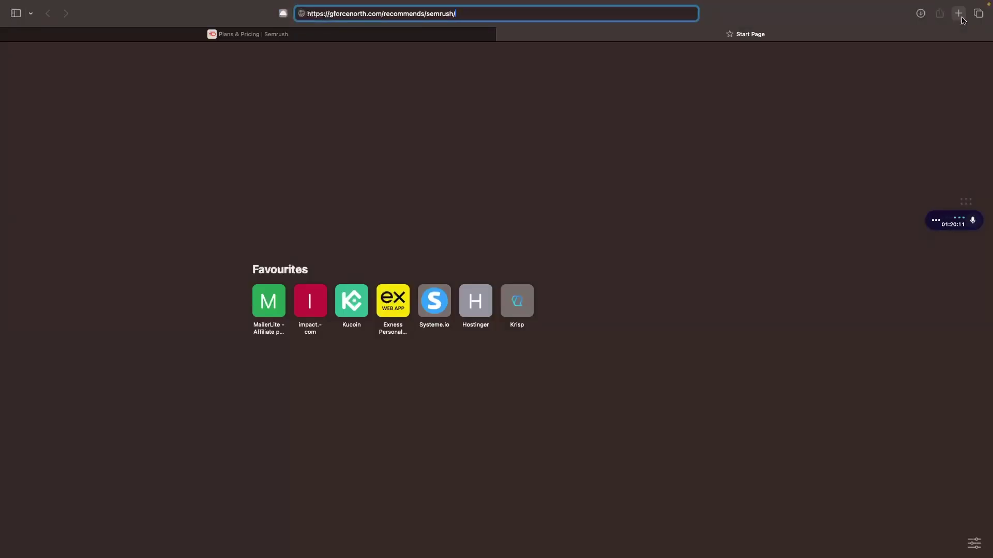
{"action": "key", "text": "Return"}
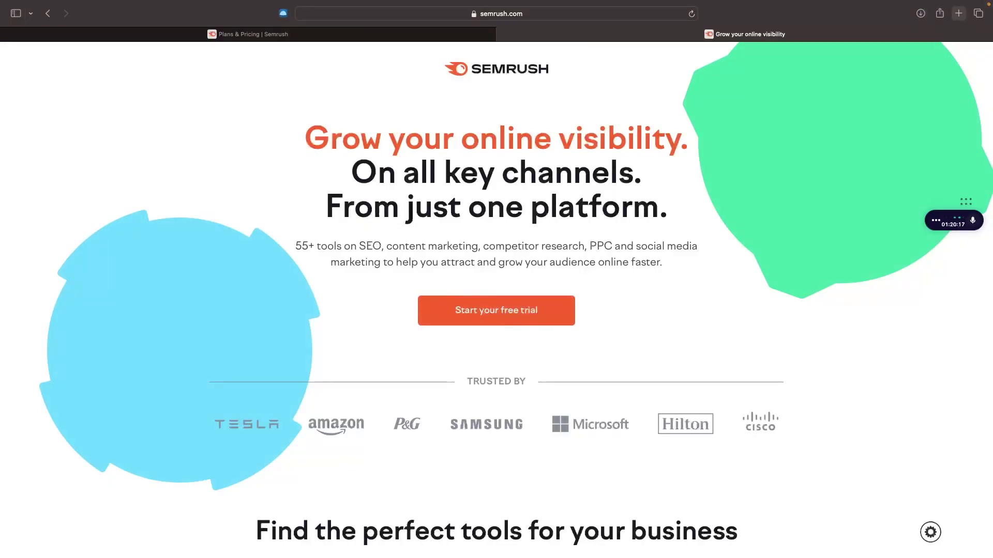
{"action": "left_click", "coordinate": [248, 45]}
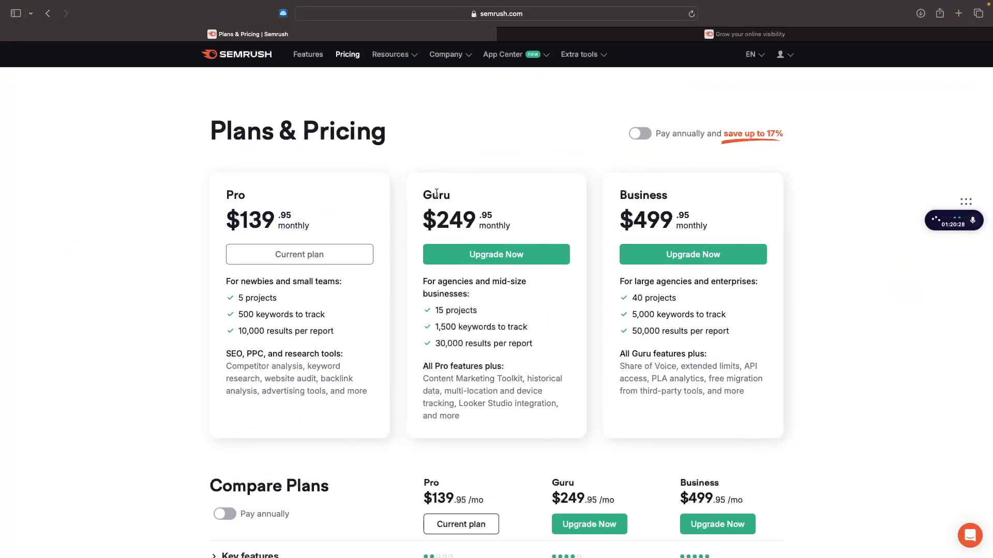
Search 'coffee' in the Keyword Magic Tool, yielding 3,271,411 broad-match US keywords.
{"action": "left_click", "coordinate": [561, 34]}
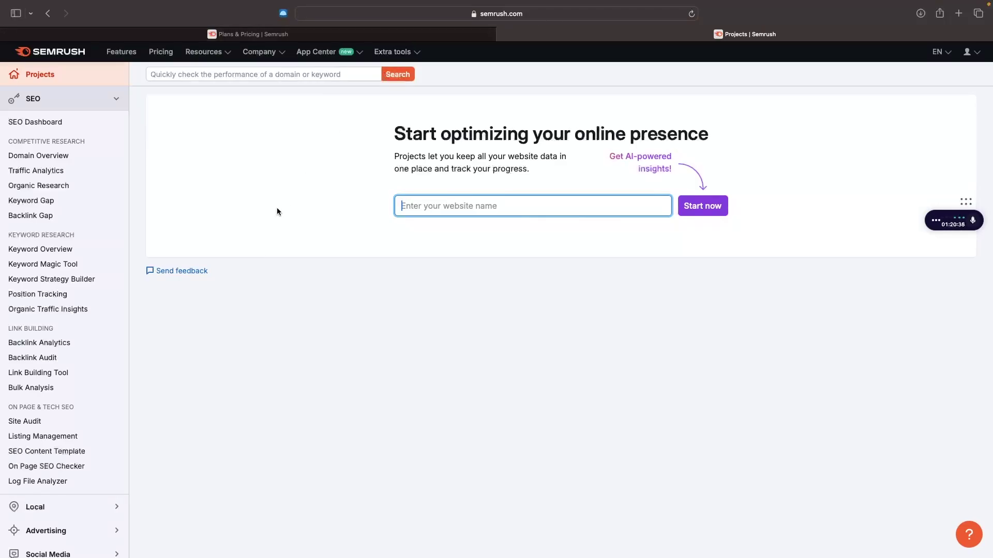
{"action": "left_click", "coordinate": [61, 265]}
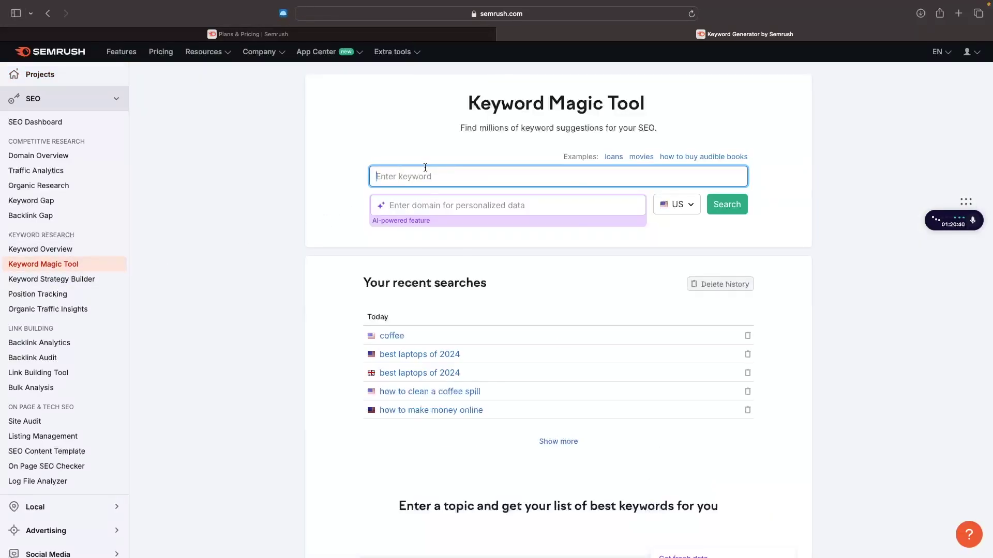
{"action": "type", "text": "coffee"}
{"action": "key", "text": "Return"}
{"action": "scroll", "coordinate": [504, 252], "scroll_direction": "down", "scroll_amount": 1}
{"action": "scroll", "coordinate": [504, 253], "scroll_direction": "down", "scroll_amount": 5}
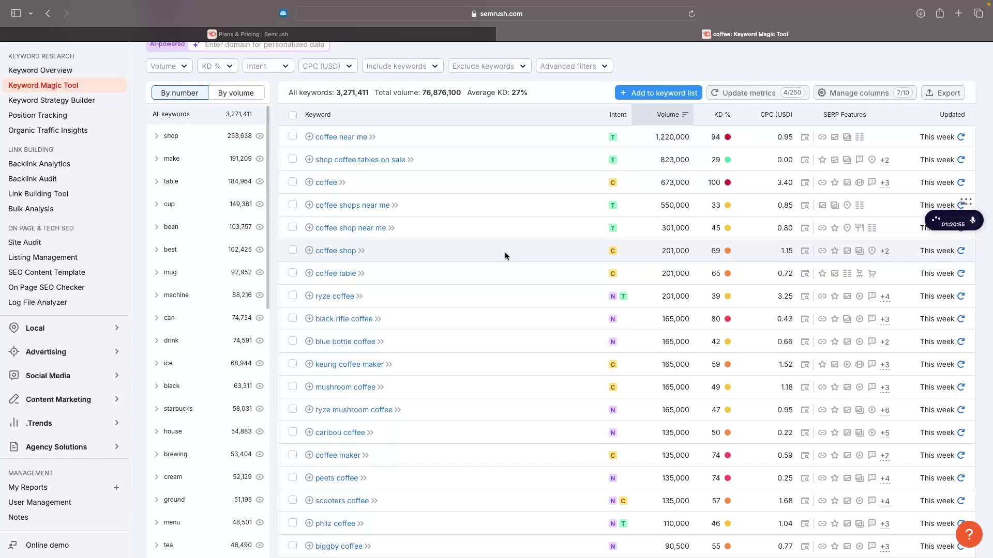
{"action": "scroll", "coordinate": [544, 207], "scroll_direction": "up", "scroll_amount": 3}
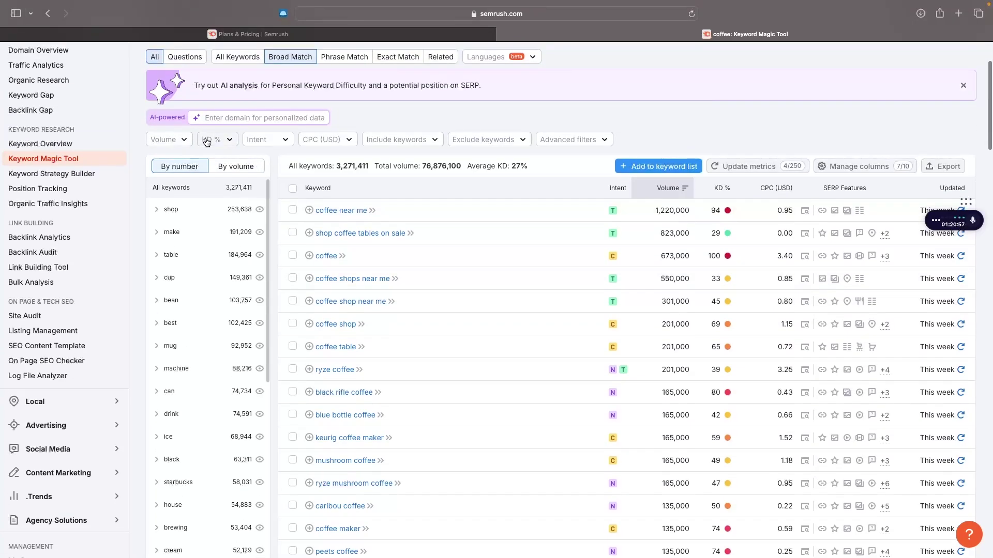
Apply the KD % Easy preset to the coffee keywords, leaving 101,775 results.
{"action": "left_click", "coordinate": [208, 140]}
{"action": "left_click", "coordinate": [244, 234]}
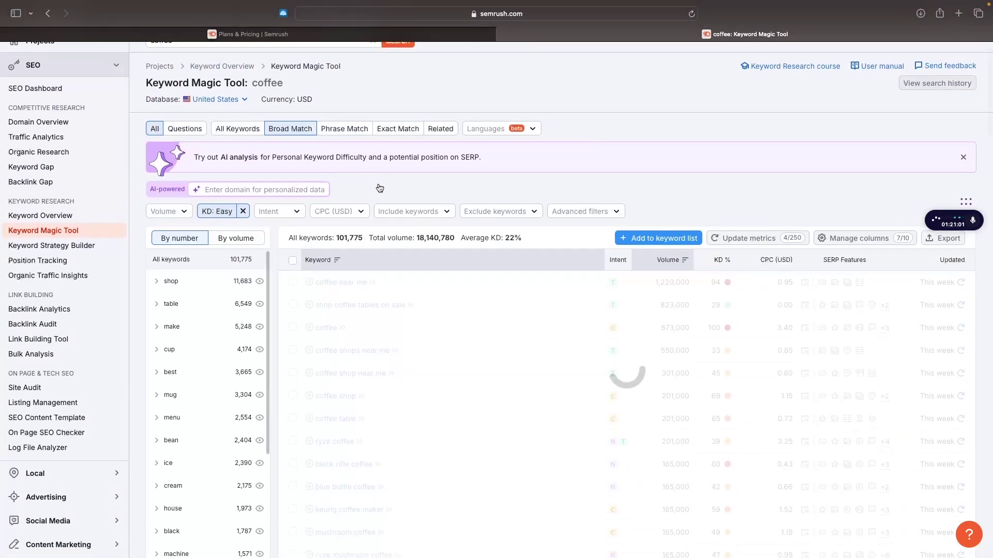
{"action": "scroll", "coordinate": [414, 283], "scroll_direction": "down", "scroll_amount": 3}
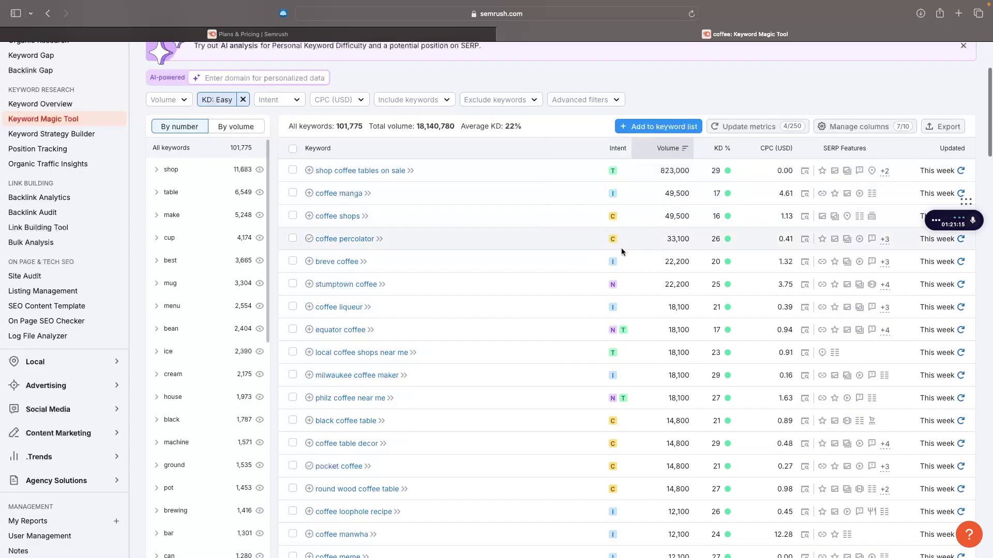
{"action": "mouse_move", "coordinate": [613, 241]}
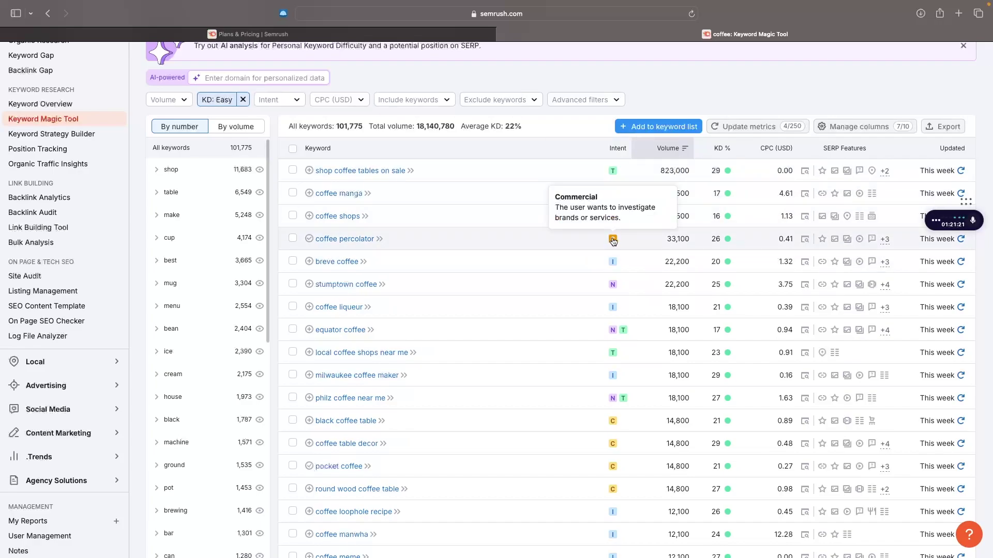
{"action": "mouse_move", "coordinate": [625, 332]}
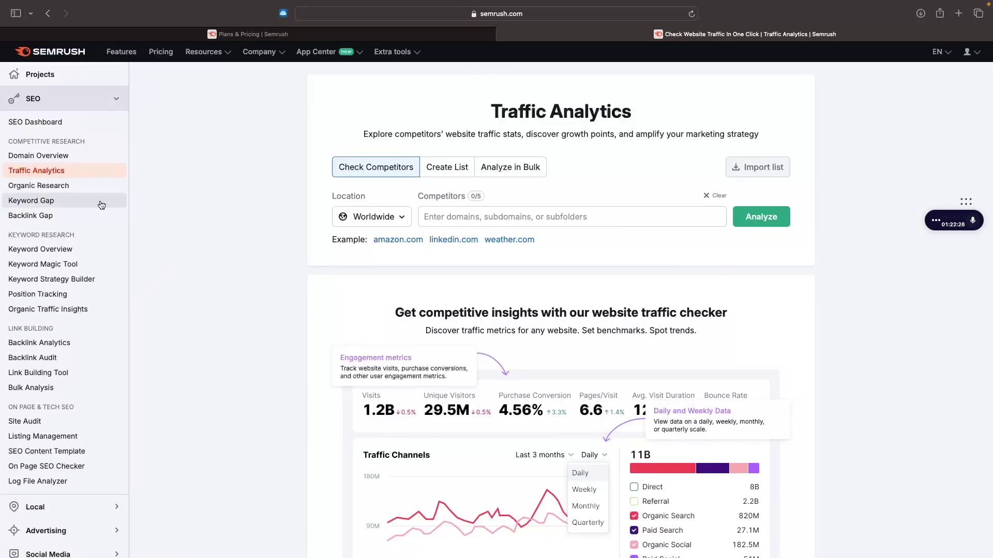
Open Semrush's Keyword Gap tool from the Competitive Research sidebar.
{"action": "left_click", "coordinate": [101, 203]}
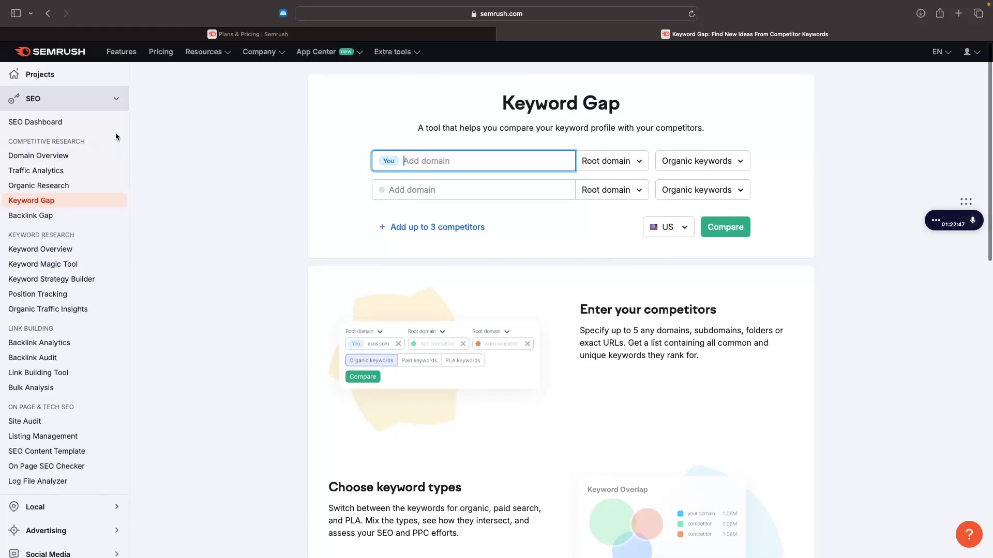
Collapse the SEO group, glance at Semrush pricing, then expand Social Media and Content Marketing tools.
{"action": "left_click", "coordinate": [117, 101]}
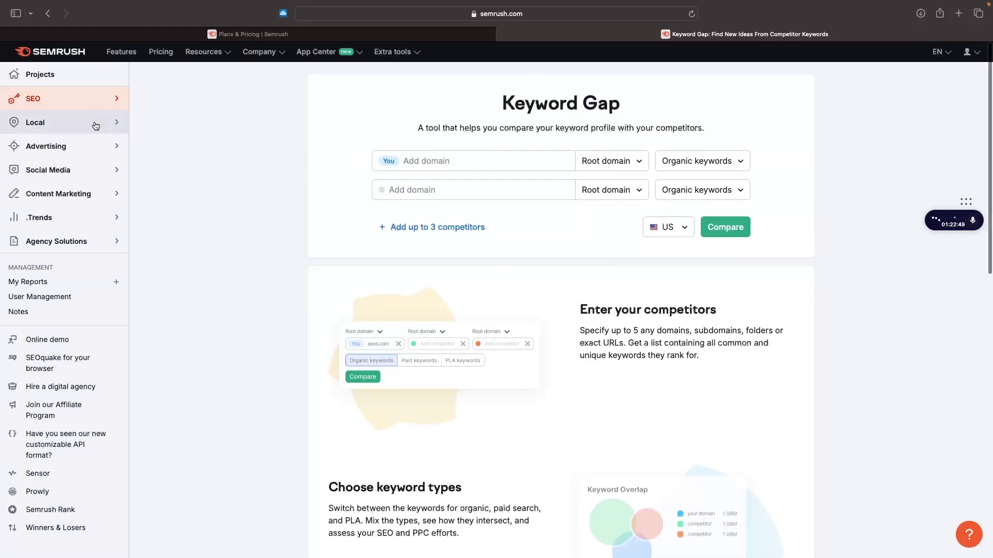
{"action": "left_click", "coordinate": [326, 34]}
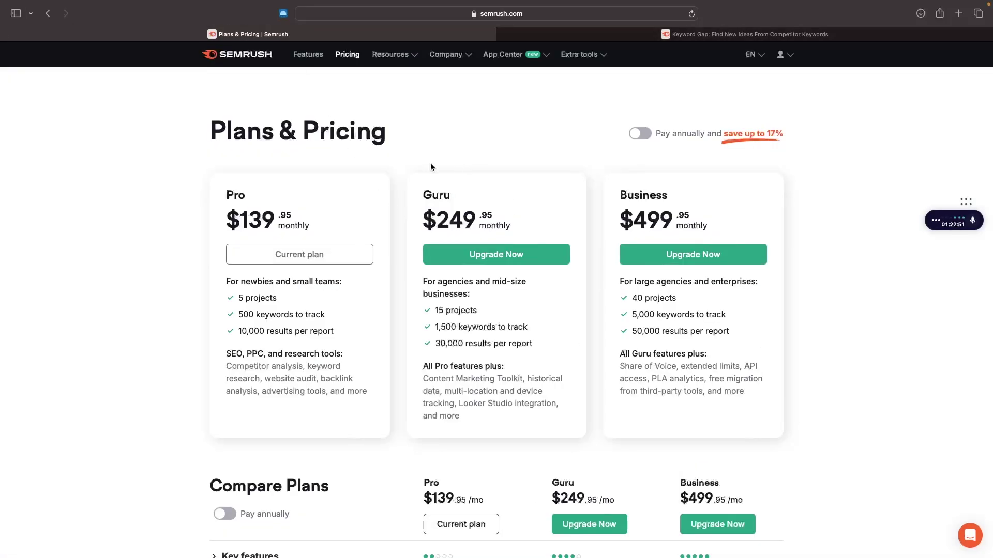
{"action": "left_click", "coordinate": [713, 35]}
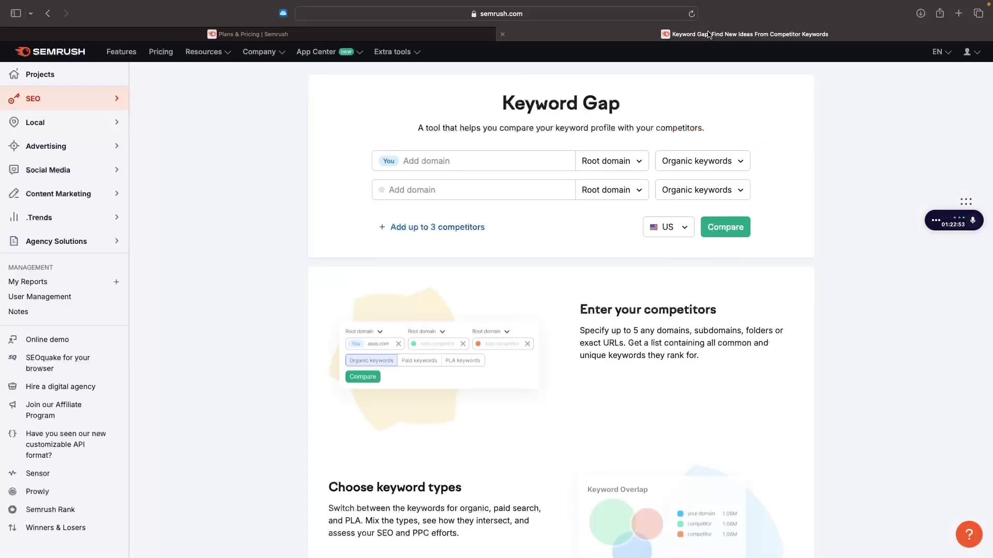
{"action": "left_click", "coordinate": [73, 174]}
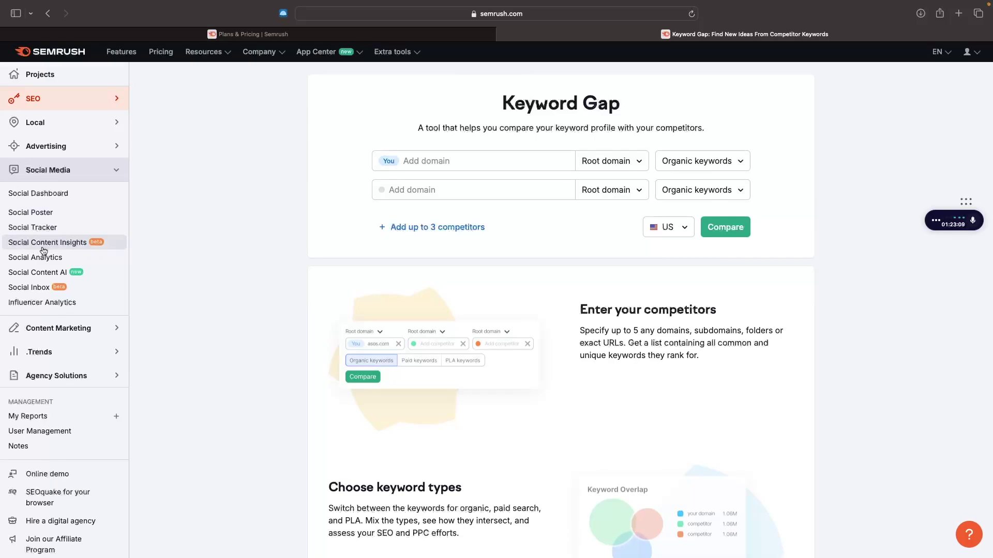
{"action": "left_click", "coordinate": [58, 328]}
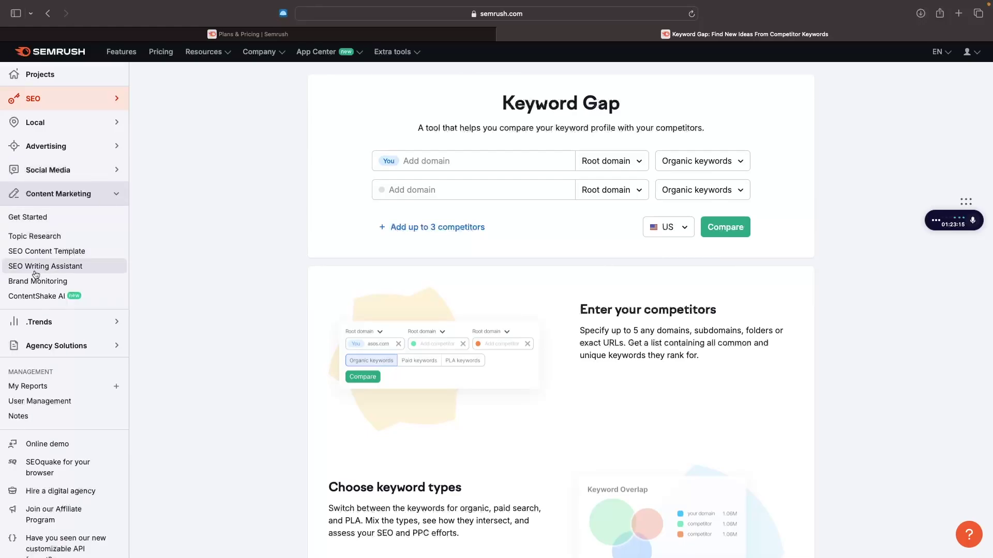